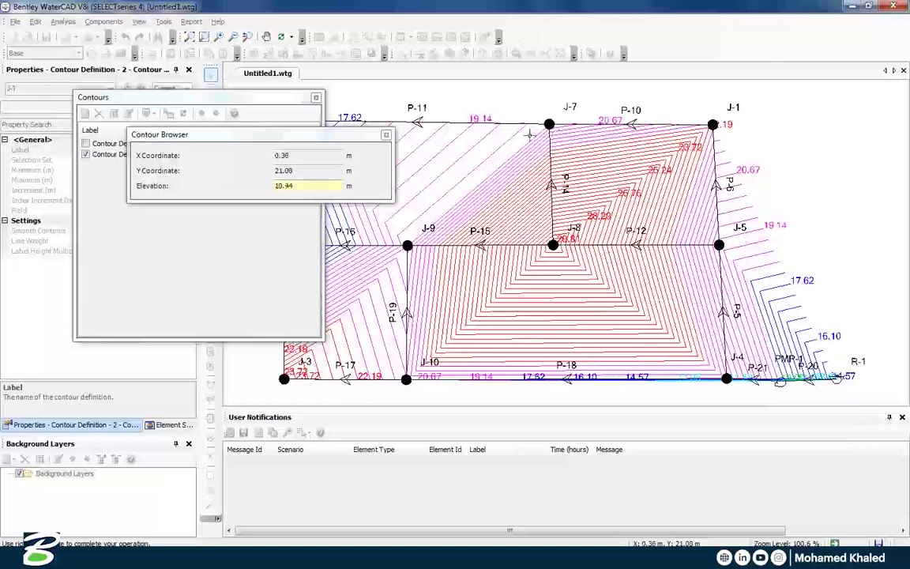
# Close the Contour Browser and refresh the contours on the drawing
pyautogui.click(386, 137)
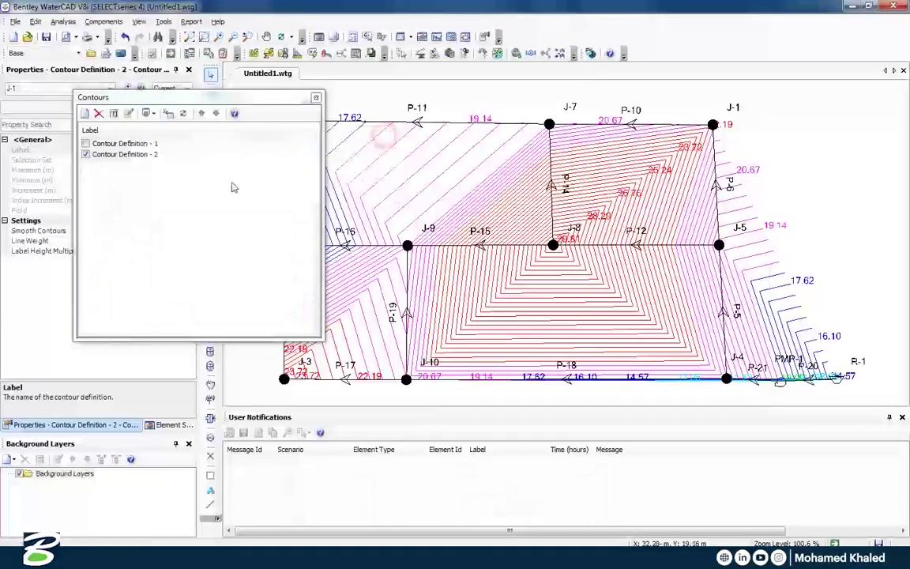
pyautogui.click(183, 115)
# Move Contour Definition - 2 up in the contour definitions list and back down again
pyautogui.click(127, 154)
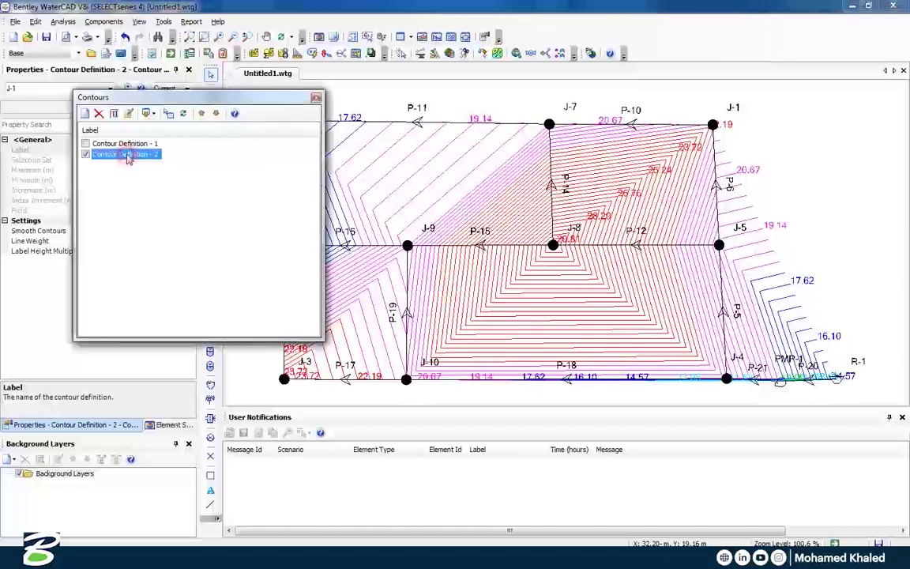
pyautogui.click(202, 116)
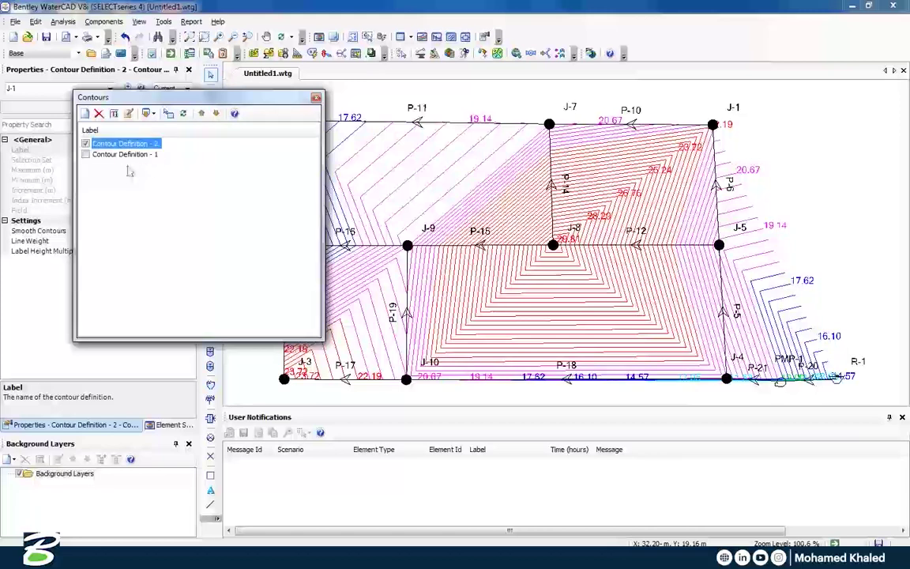
pyautogui.click(215, 114)
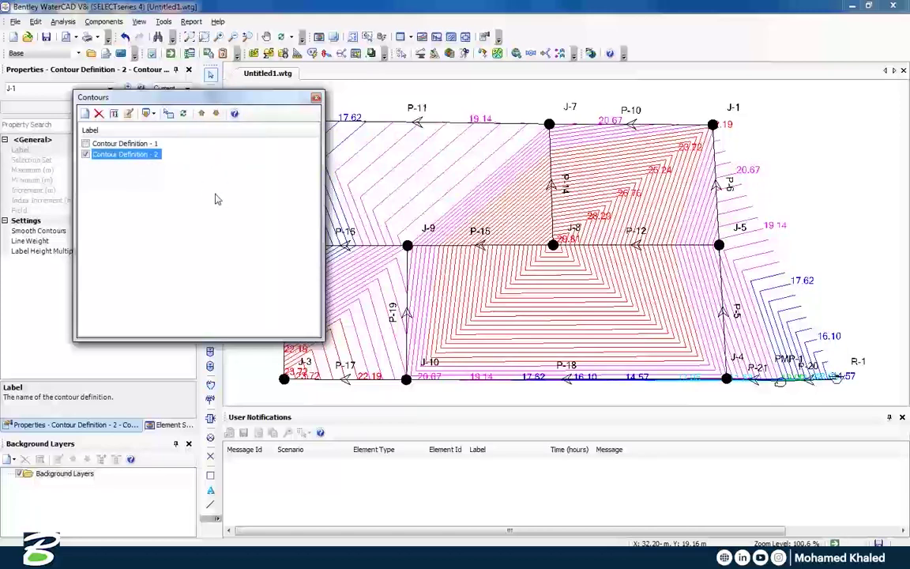
# View the help topic on contours and close it
pyautogui.click(234, 113)
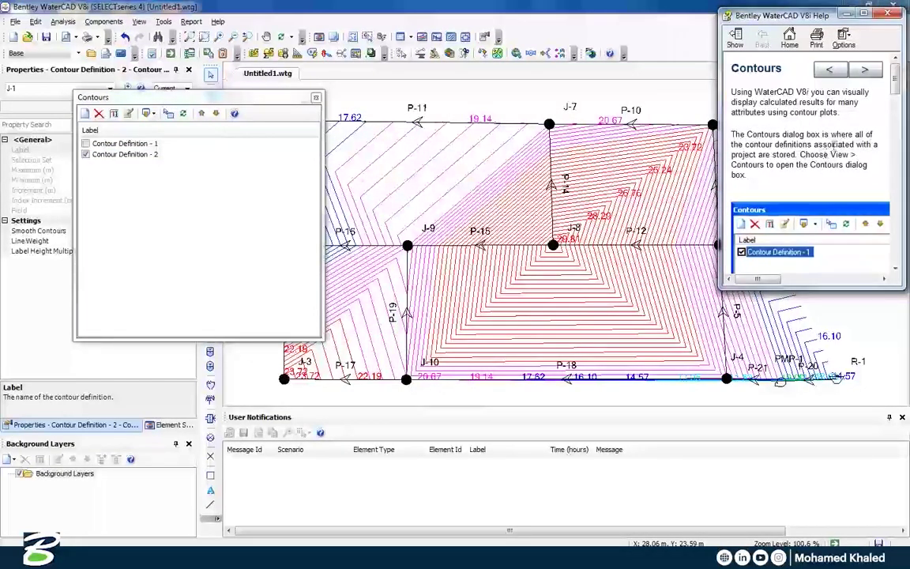
pyautogui.click(889, 15)
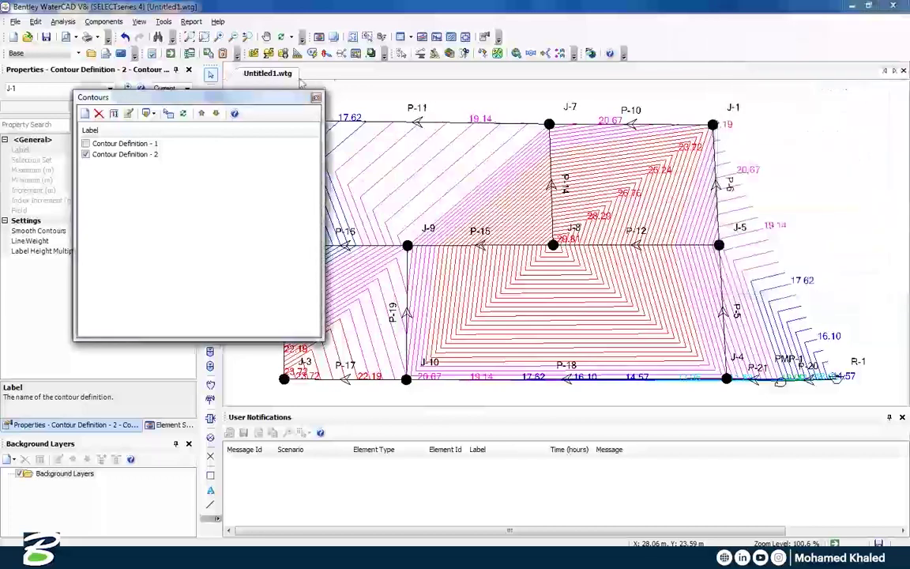
# Turn off the display of Contour Definition - 2 and close the contour manager
pyautogui.click(85, 155)
pyautogui.click(316, 97)
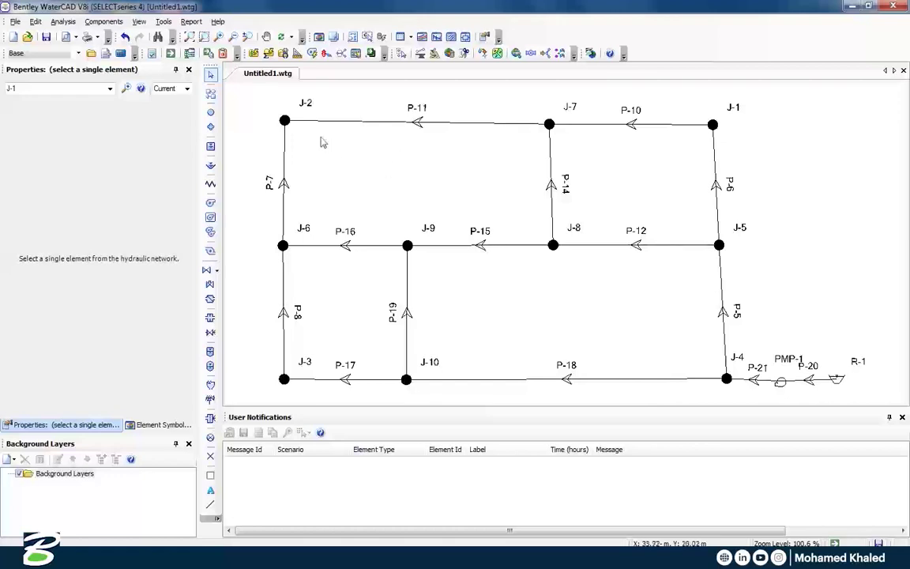
# Draw a zigzag line of four junctions connected by three pipes in the empty area below the existing network
pyautogui.click(210, 93)
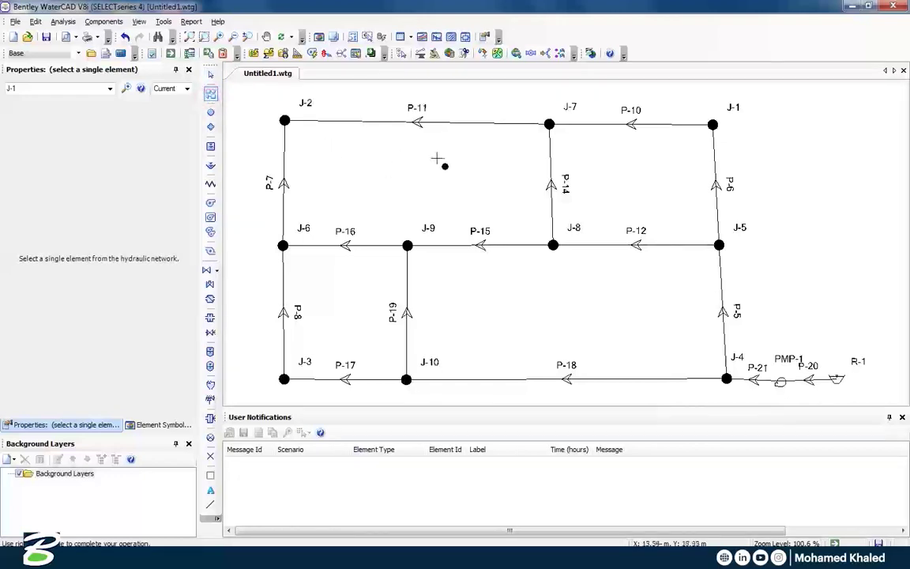
pyautogui.moveTo(437, 156); pyautogui.dragTo(333, 243)
pyautogui.click(297, 230)
pyautogui.click(444, 210)
pyautogui.click(570, 232)
pyautogui.click(620, 204)
pyautogui.rightClick(654, 174)
pyautogui.click(681, 178)
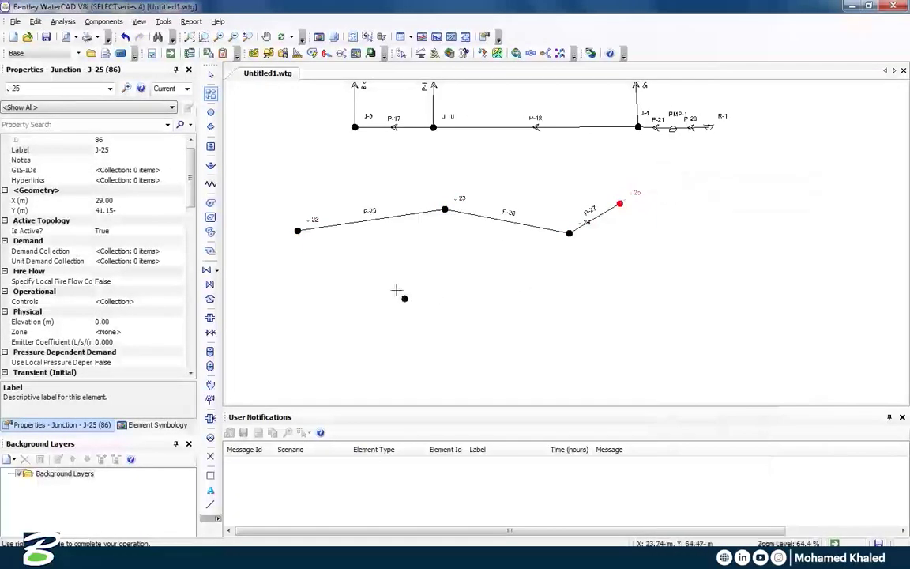
pyautogui.click(210, 74)
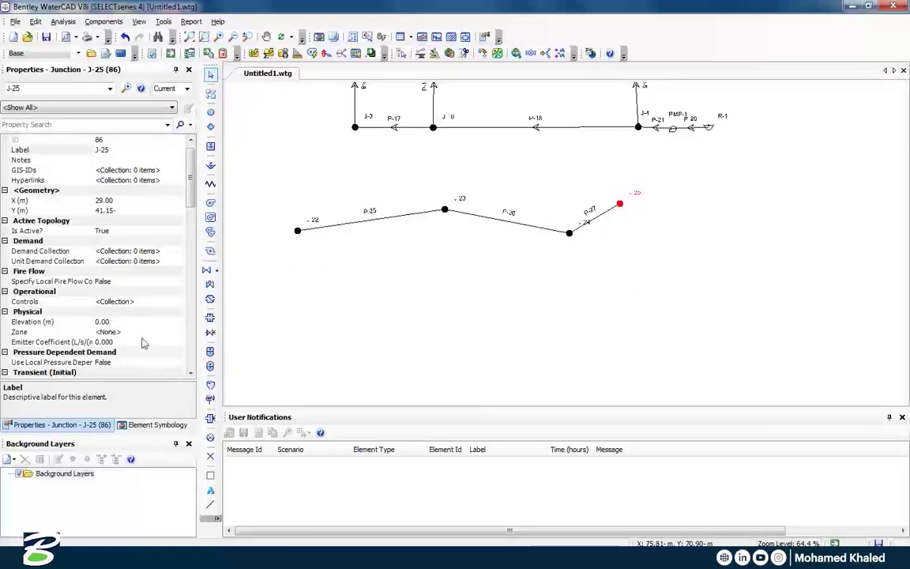
# Check the default physical properties of pipe P-26 in the new line, including diameter, material and Hazen-Williams C
pyautogui.click(509, 224)
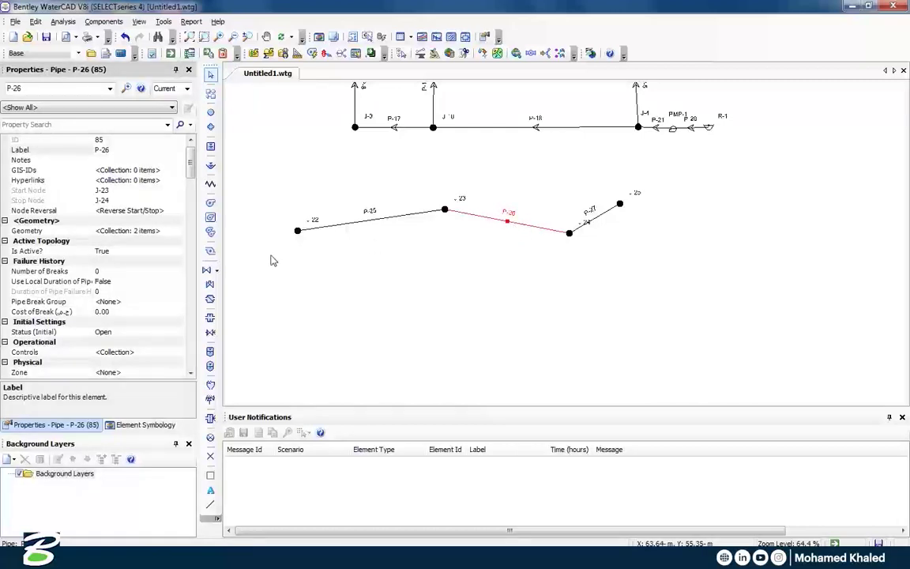
pyautogui.scroll(-5, 171, 154)
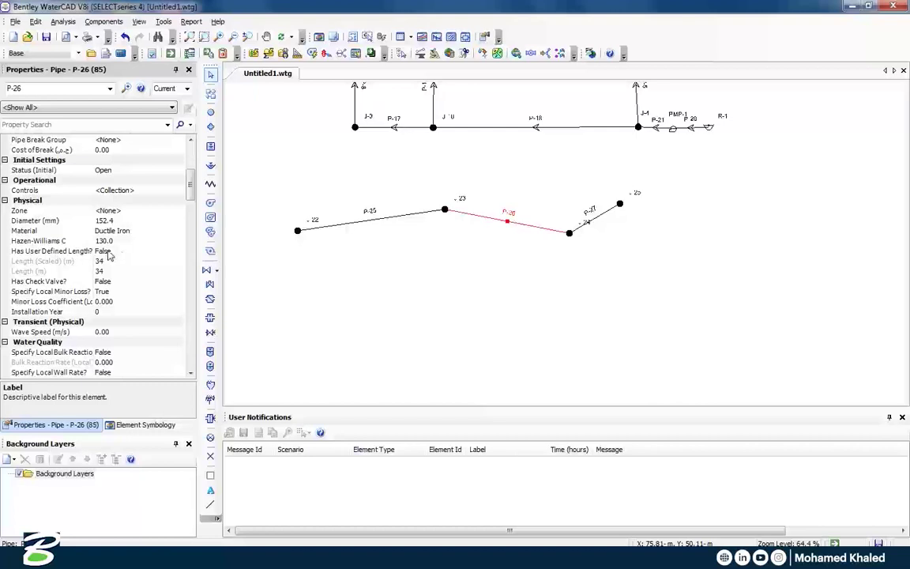
pyautogui.click(447, 274)
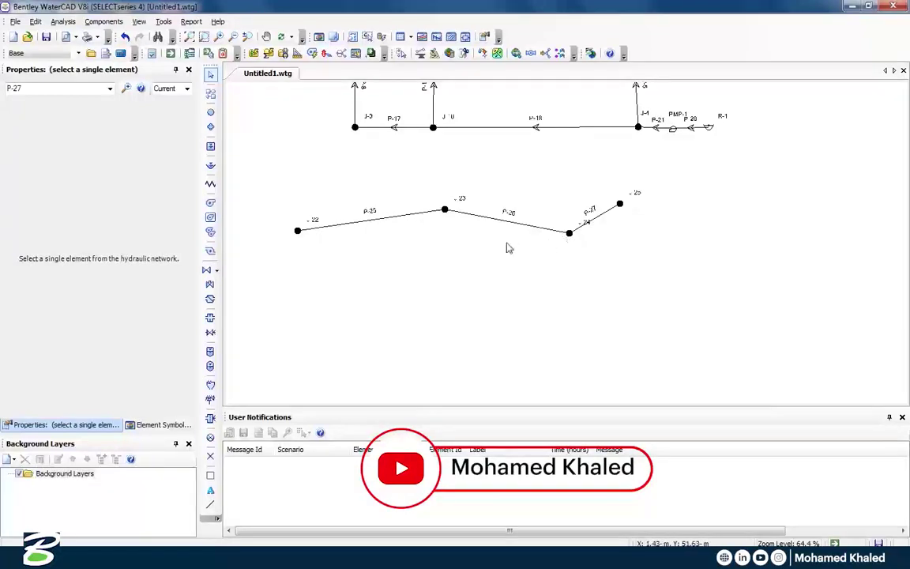
# Review the pipe properties in the Pipe FlexTable and close the table
pyautogui.click(409, 37)
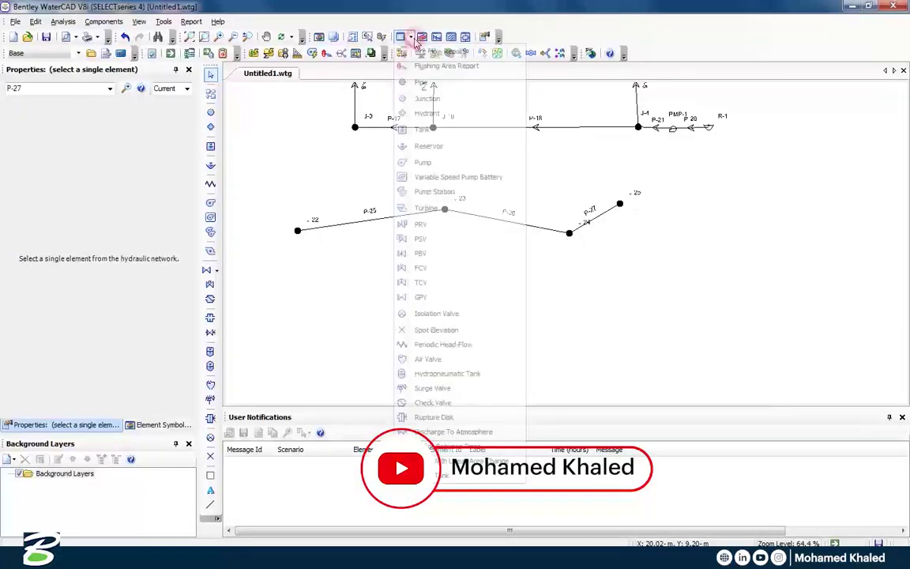
pyautogui.click(420, 82)
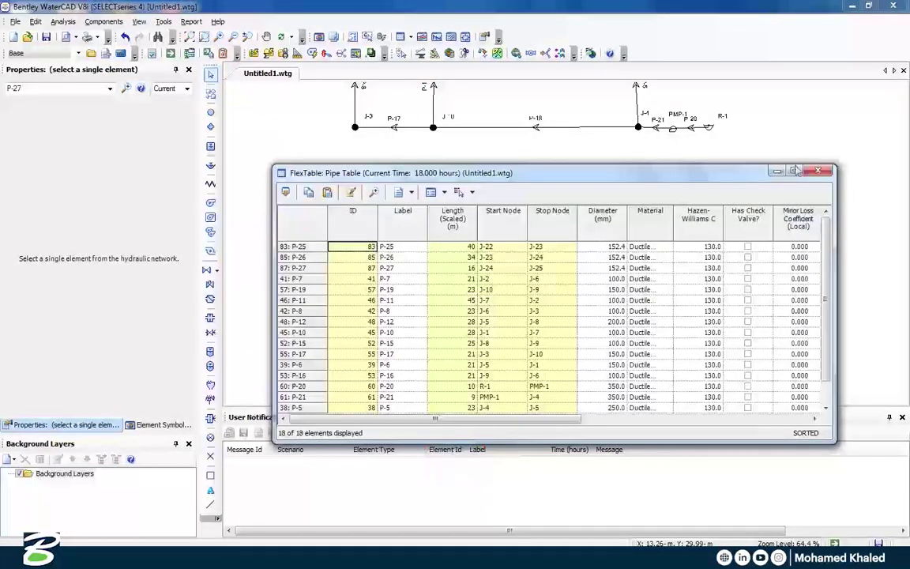
pyautogui.click(817, 171)
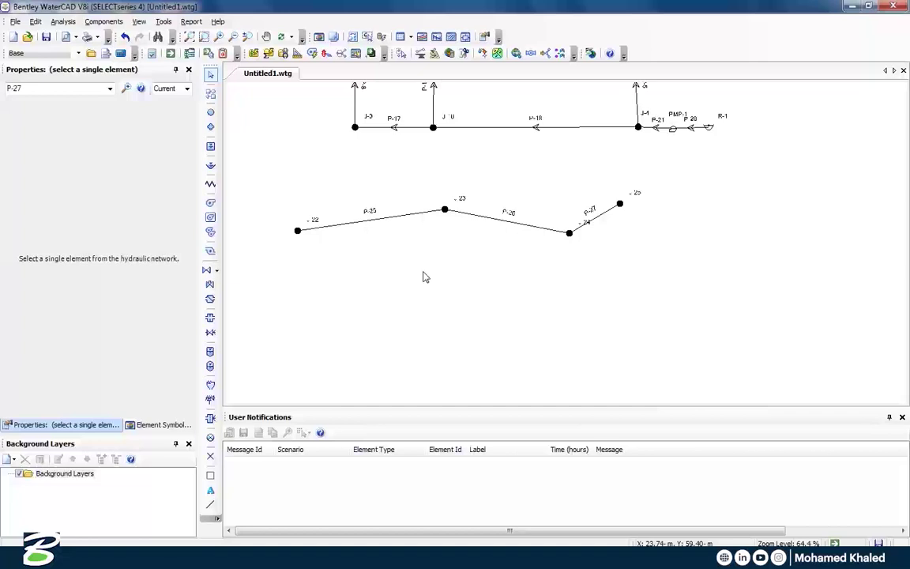
# Create a new pipe prototype in the prototypes manager
pyautogui.click(138, 23)
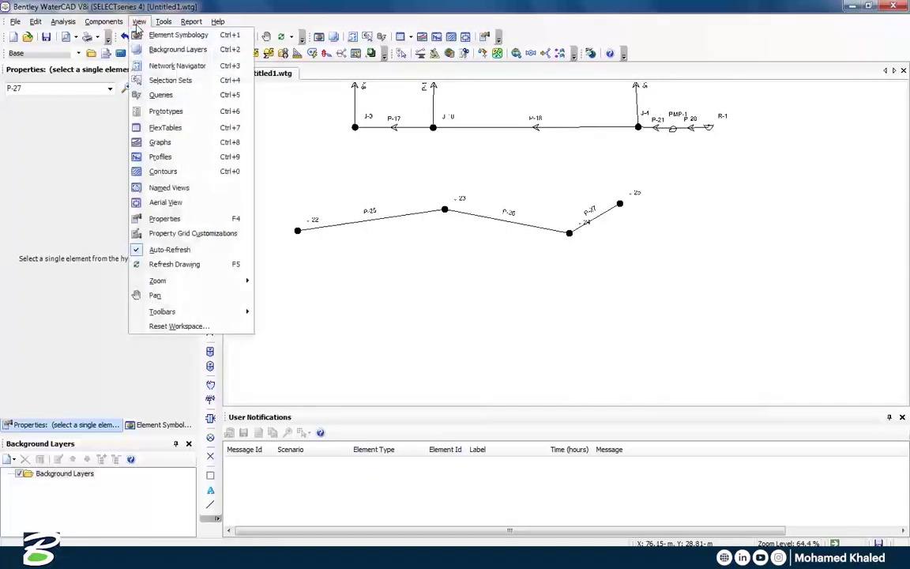
pyautogui.click(165, 110)
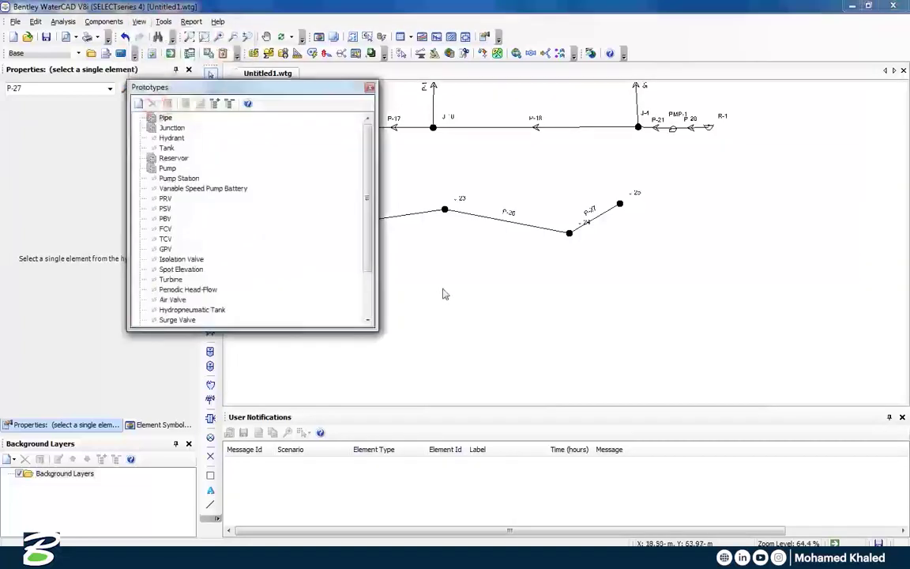
pyautogui.click(163, 118)
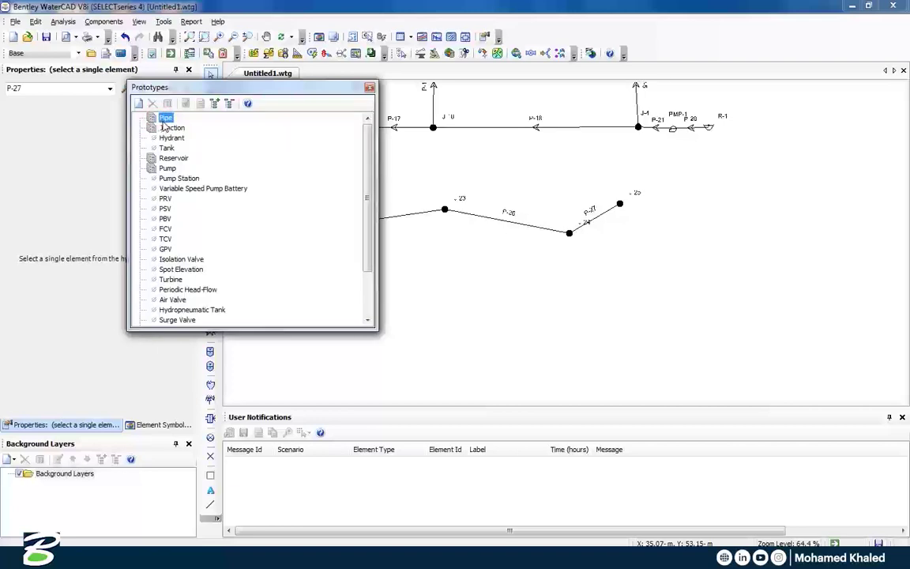
pyautogui.rightClick(177, 125)
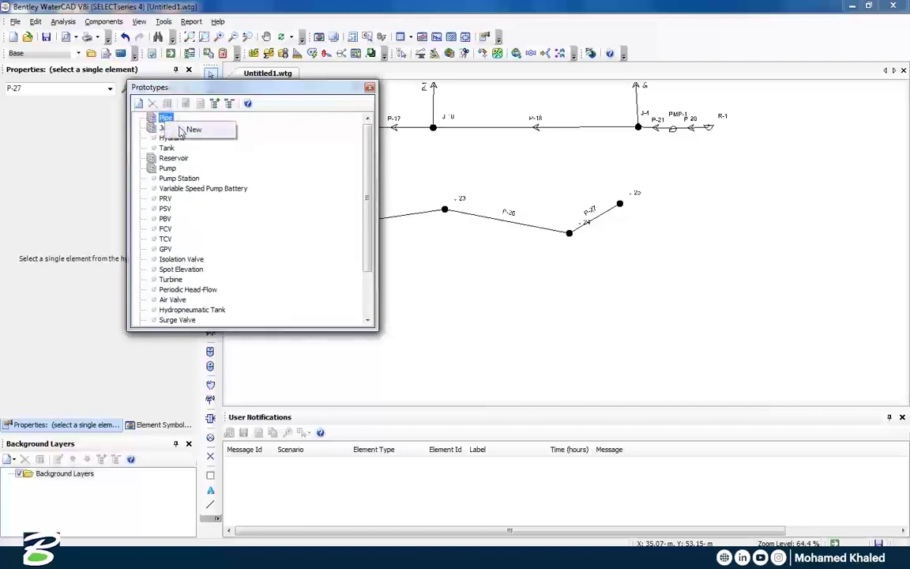
pyautogui.click(191, 130)
pyautogui.moveTo(296, 101); pyautogui.dragTo(424, 115)
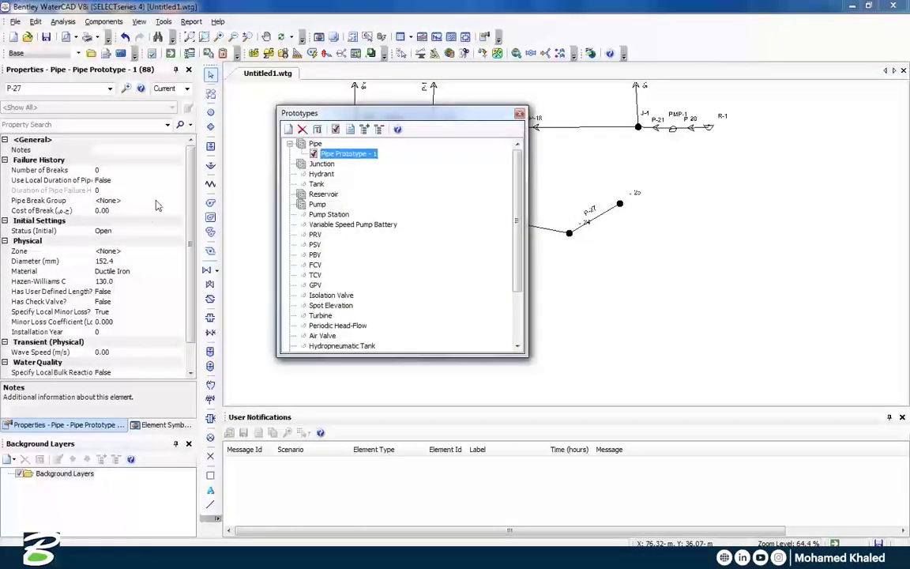
# Set the pipe prototype's diameter to 500 mm, Hazen-Williams C to 150, and Has User Defined Length and Has Check Valve to True
pyautogui.scroll(-1, 186, 227)
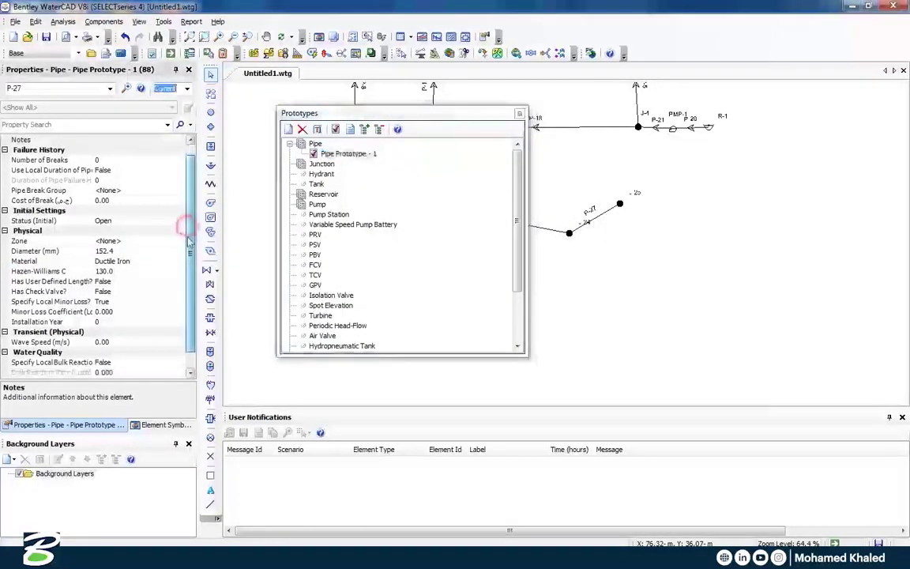
pyautogui.click(75, 251)
pyautogui.write('5')
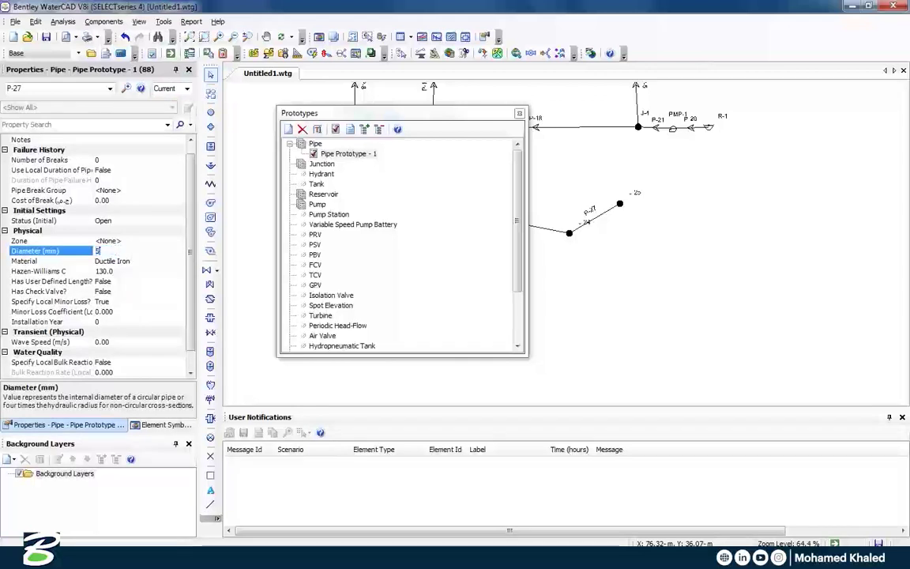
pyautogui.write('00')
pyautogui.press('Return')
pyautogui.click(102, 271)
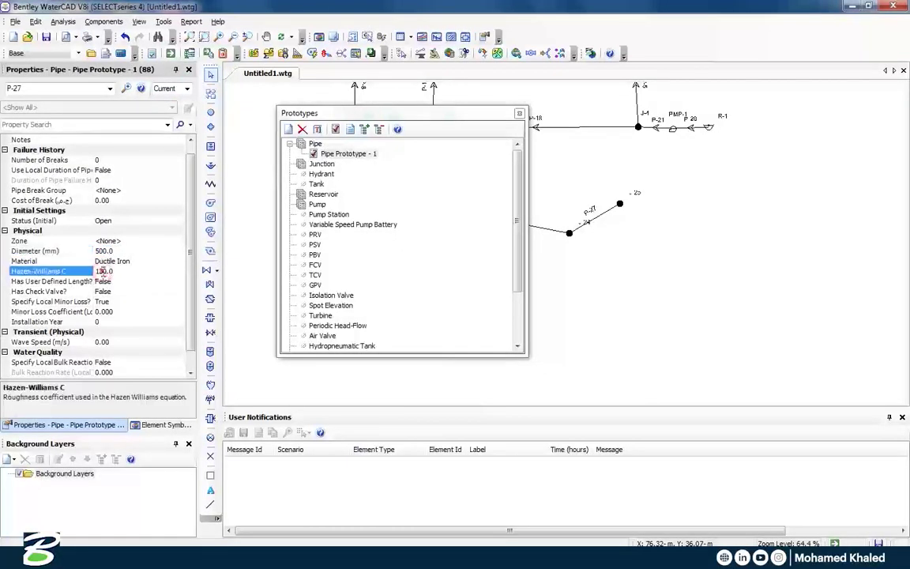
pyautogui.write('150')
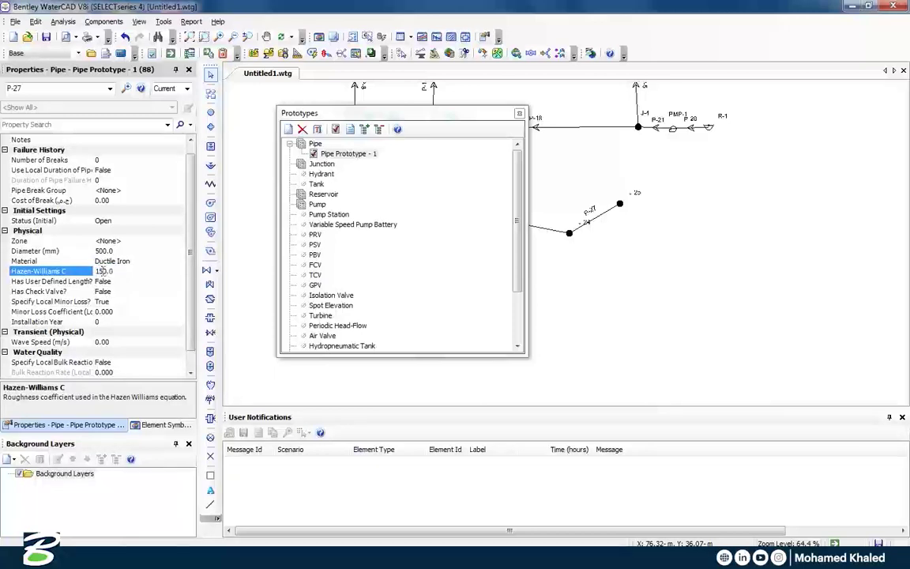
pyautogui.click(181, 282)
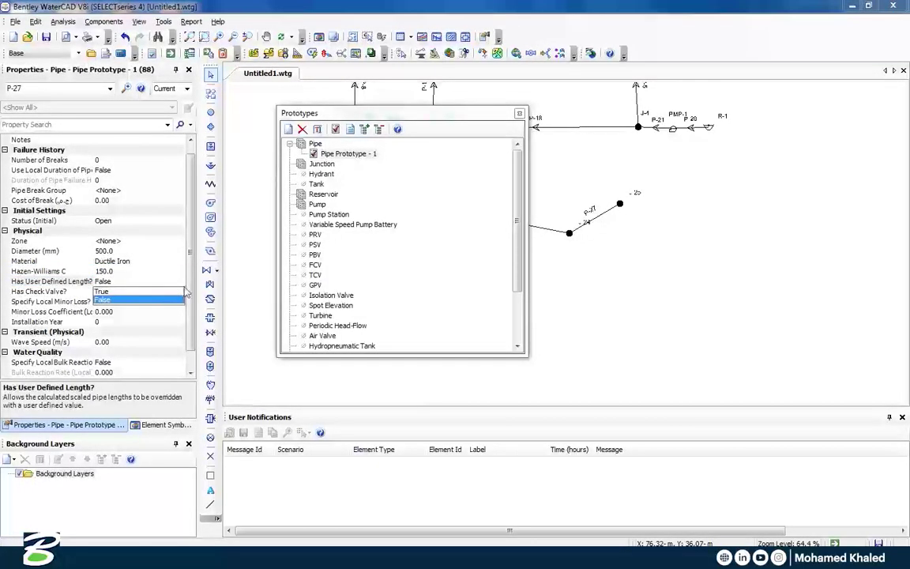
pyautogui.click(136, 292)
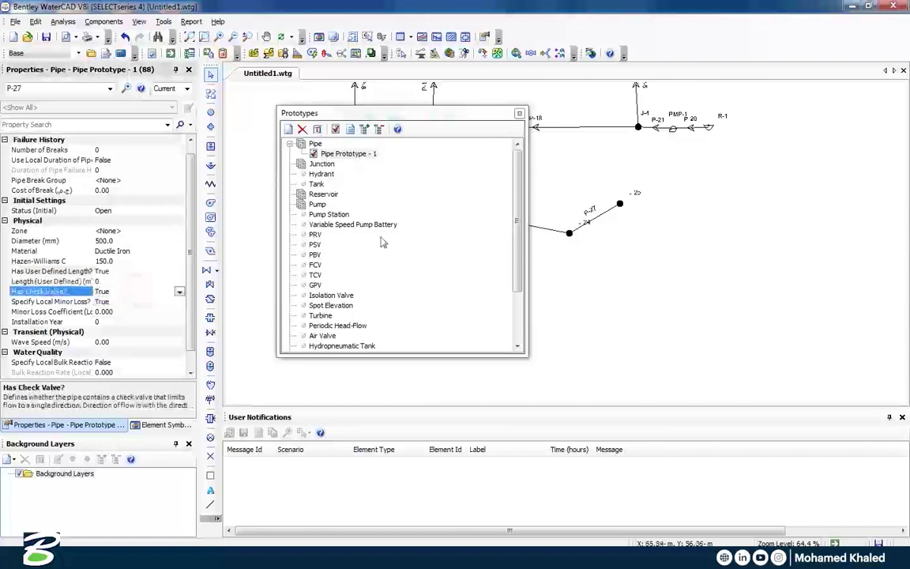
# Create a junction prototype with an elevation of 100 m and close the prototypes manager
pyautogui.click(320, 164)
pyautogui.rightClick(325, 167)
pyautogui.click(345, 173)
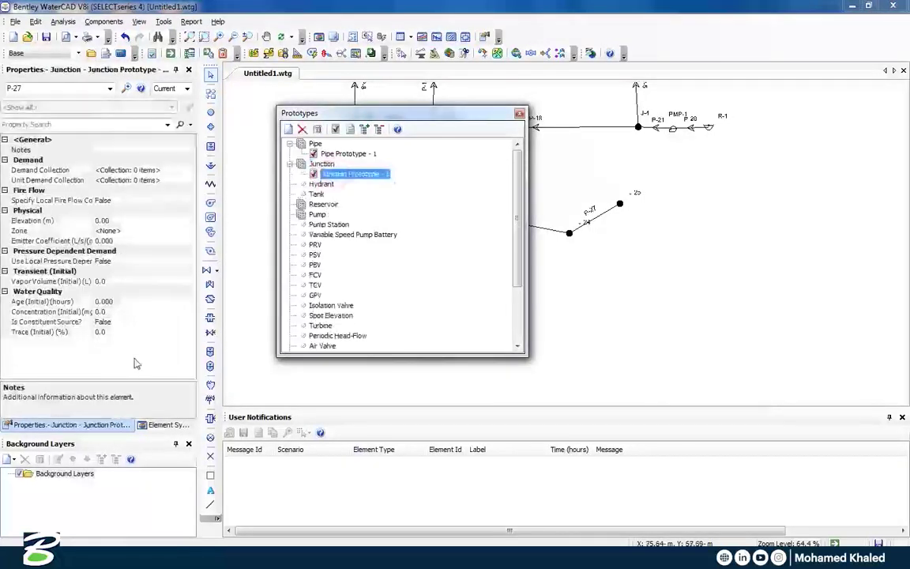
pyautogui.click(112, 221)
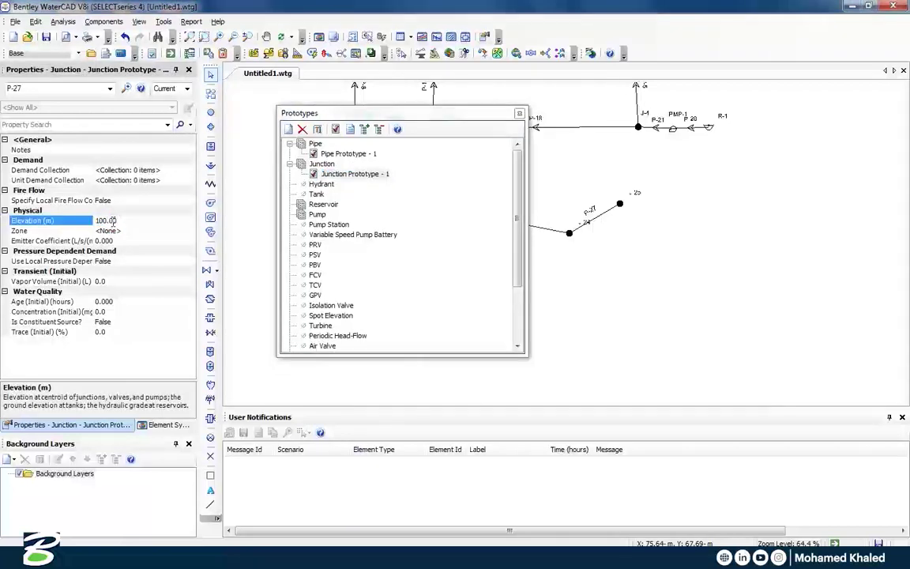
pyautogui.click(519, 112)
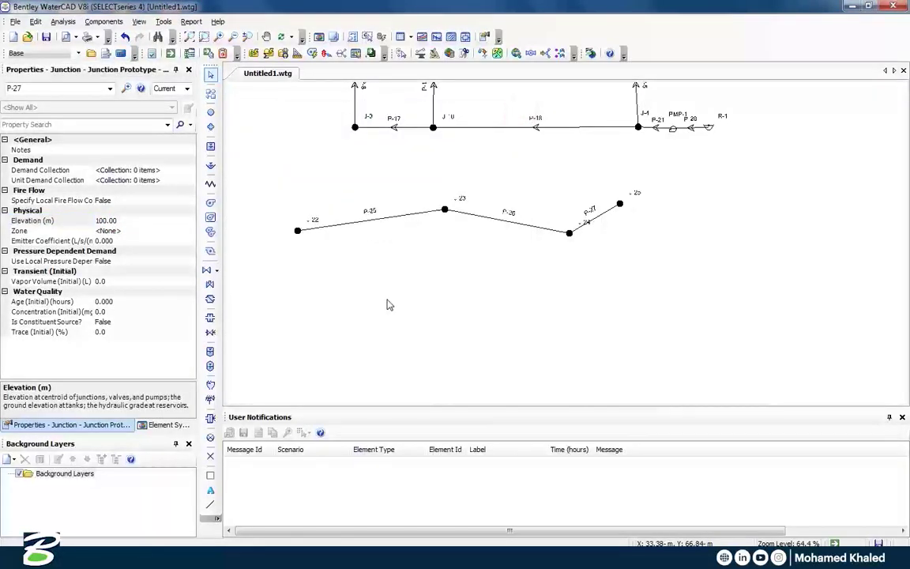
# Draw a second line of four junctions connected by three pipes just below the first zigzag line
pyautogui.click(210, 95)
pyautogui.click(289, 262)
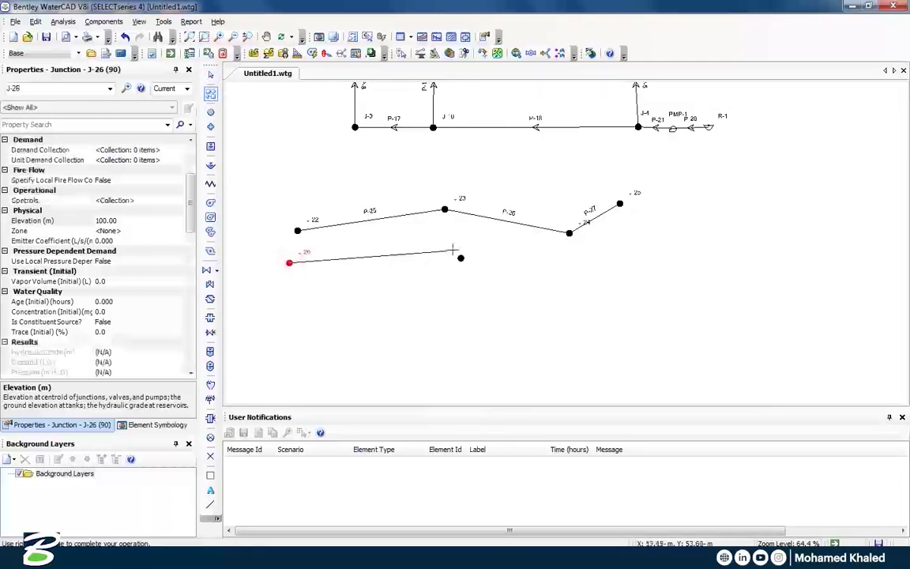
pyautogui.click(439, 246)
pyautogui.click(576, 278)
pyautogui.click(632, 234)
pyautogui.rightClick(694, 181)
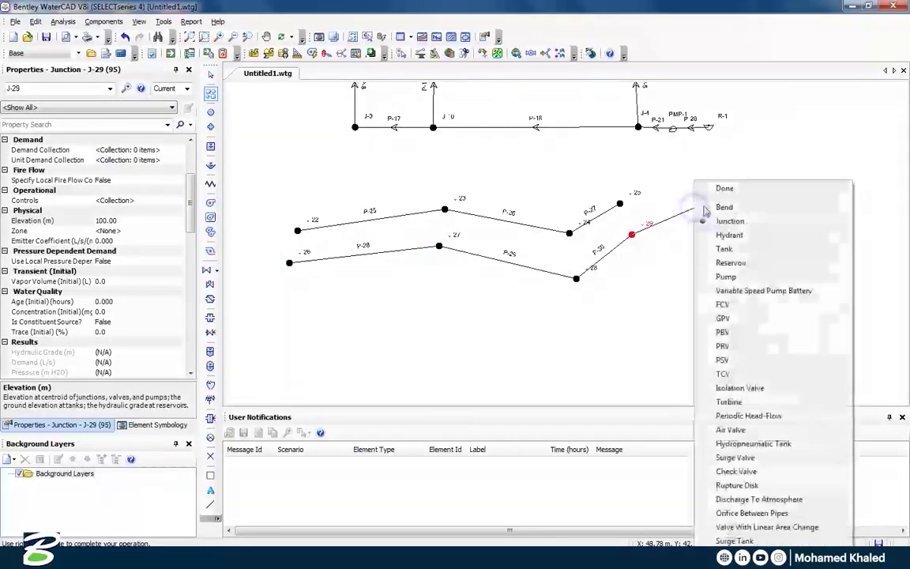
pyautogui.click(713, 191)
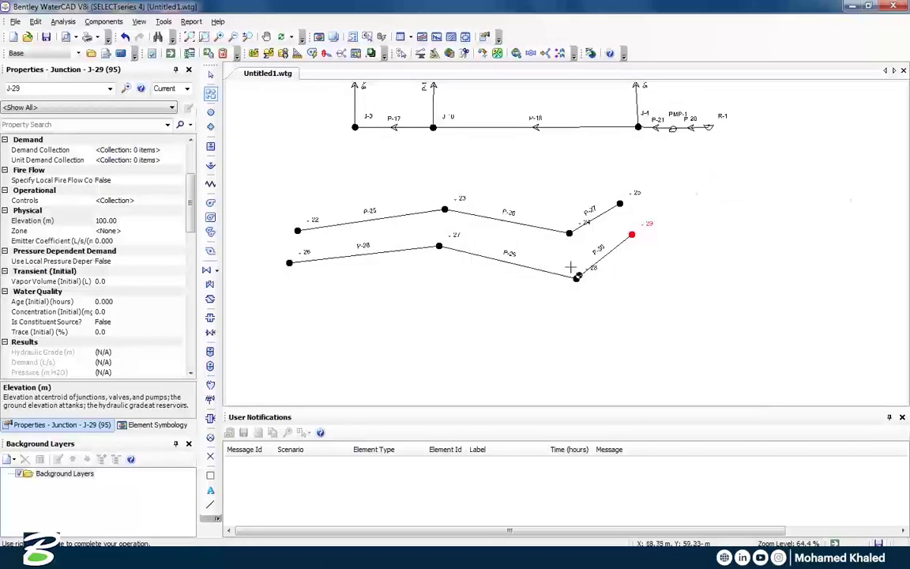
# Select junction J-27 in the second line and check its elevation
pyautogui.click(210, 75)
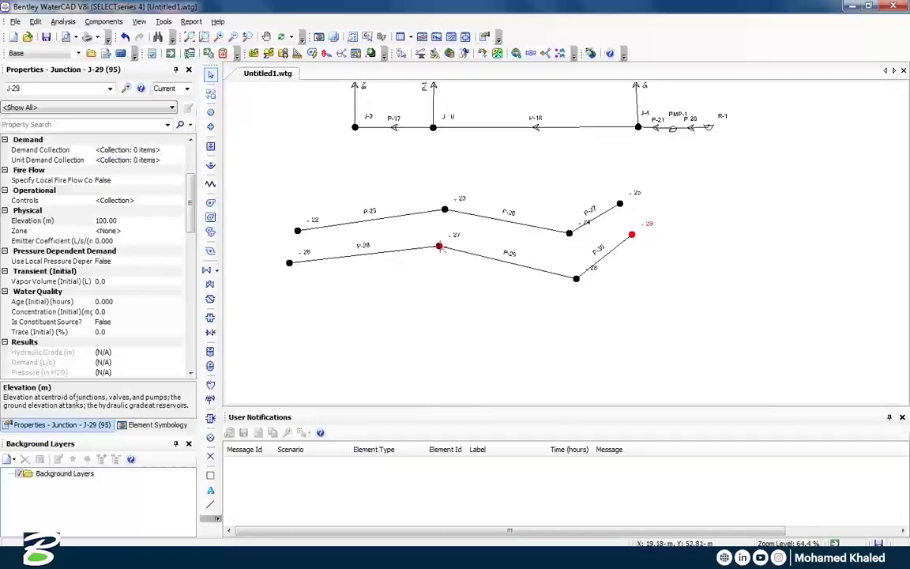
pyautogui.click(439, 247)
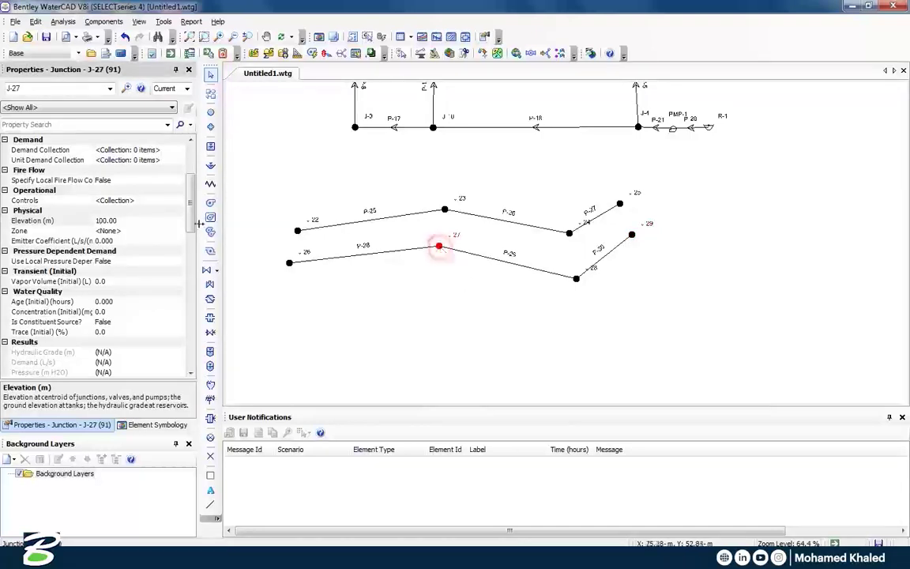
# Check junction J-23's elevation in the first line and pipe P-29's physical properties in the second line
pyautogui.click(444, 210)
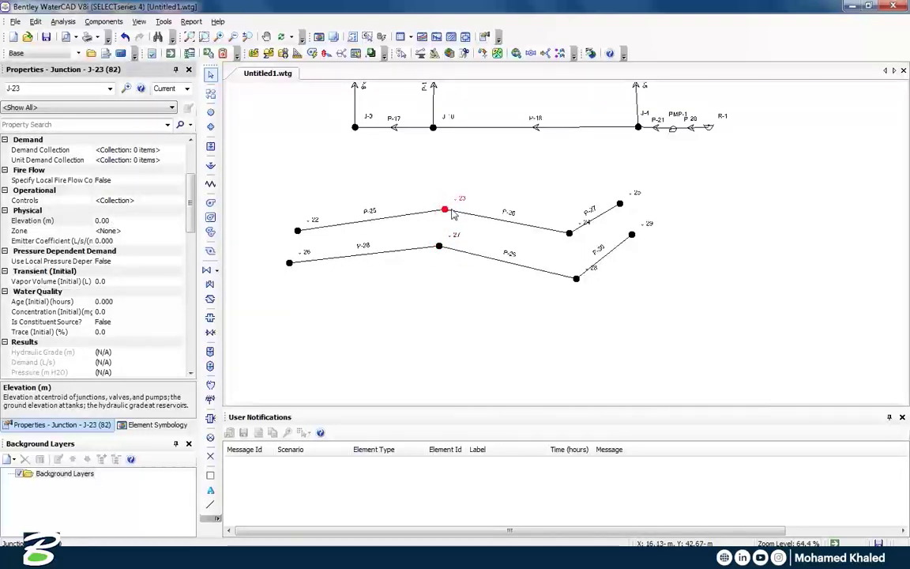
pyautogui.click(499, 284)
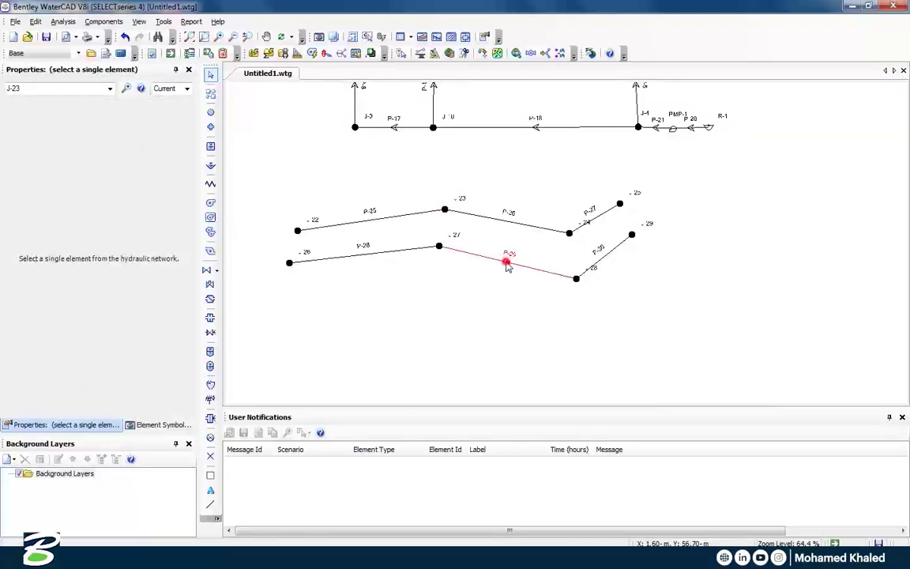
pyautogui.click(506, 263)
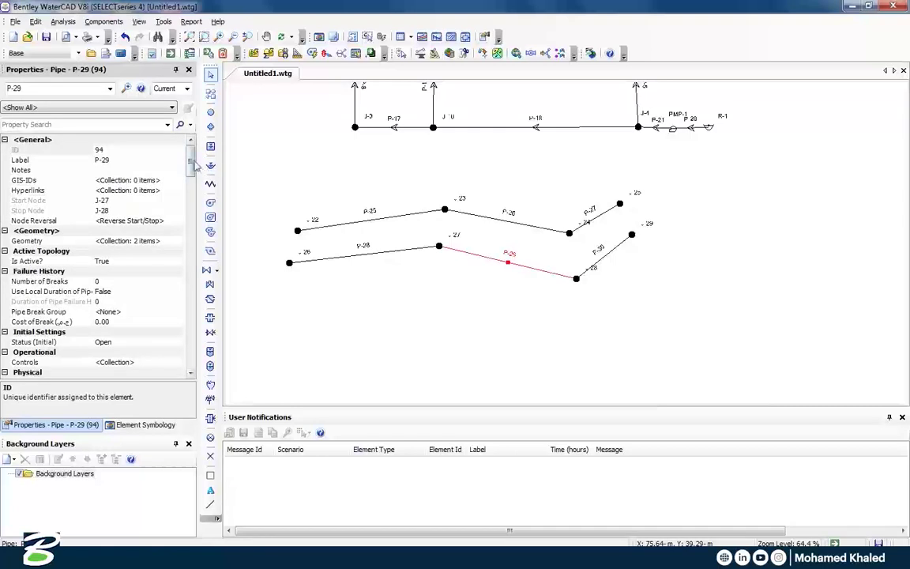
pyautogui.scroll(-7, 177, 158)
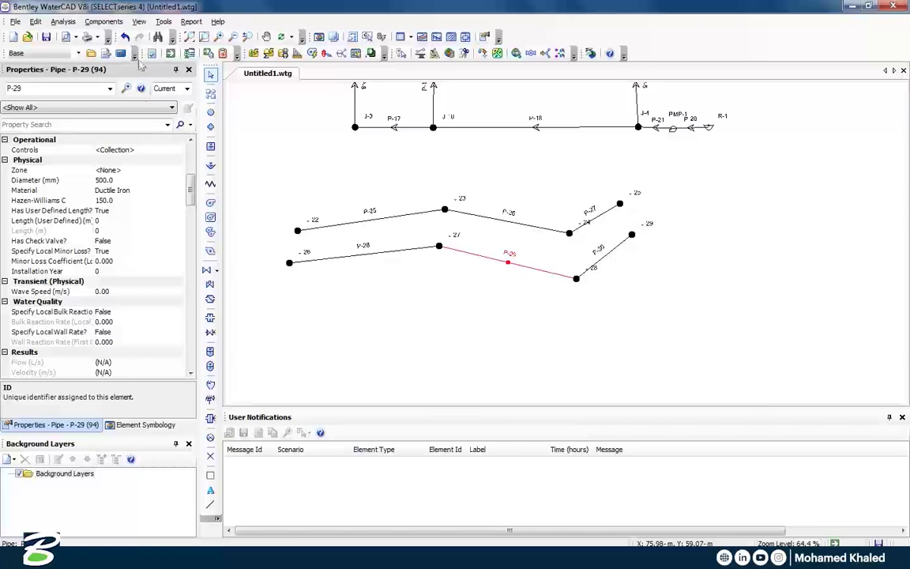
# Create a second pipe prototype with a diameter of 200 mm and make it the current pipe prototype
pyautogui.click(139, 21)
pyautogui.click(162, 107)
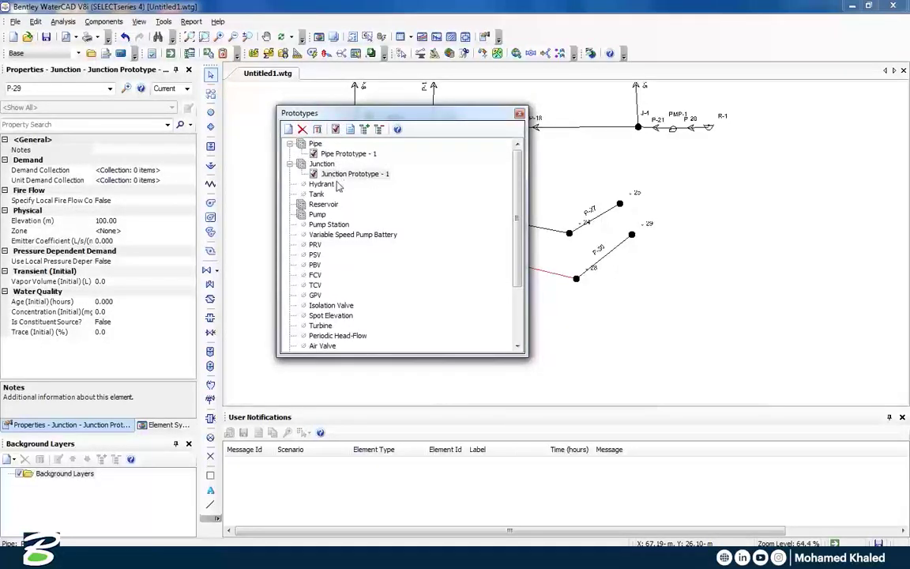
pyautogui.click(315, 143)
pyautogui.rightClick(315, 142)
pyautogui.click(315, 149)
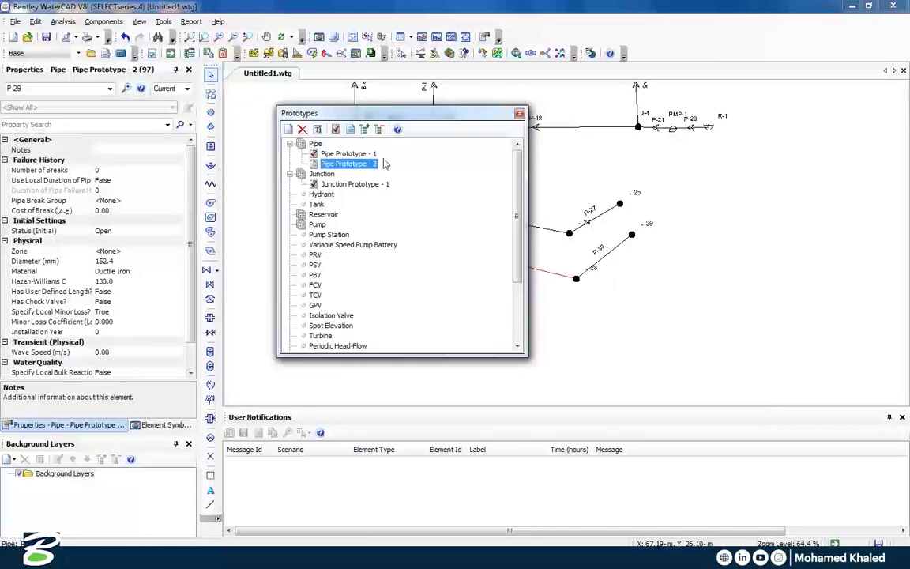
pyautogui.click(106, 260)
pyautogui.write('200')
pyautogui.press('Return')
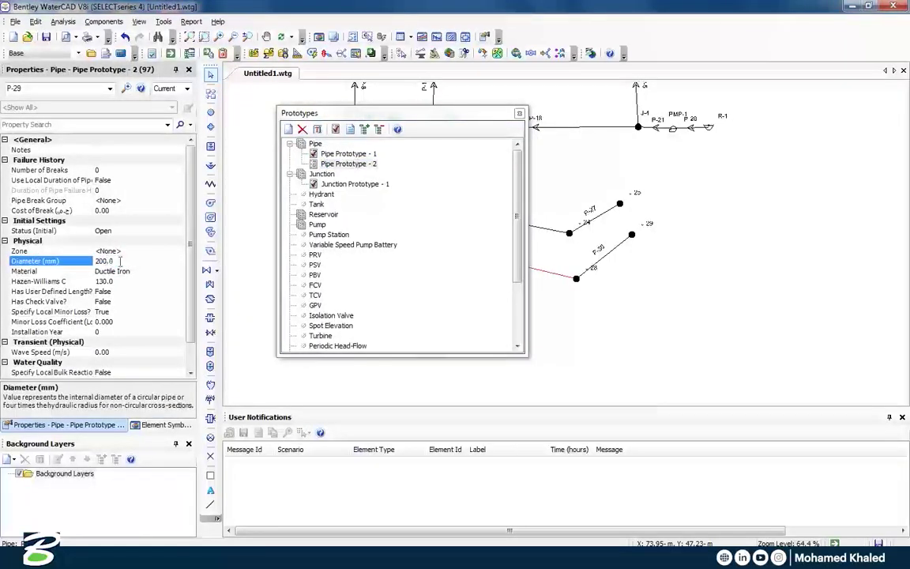
pyautogui.click(335, 130)
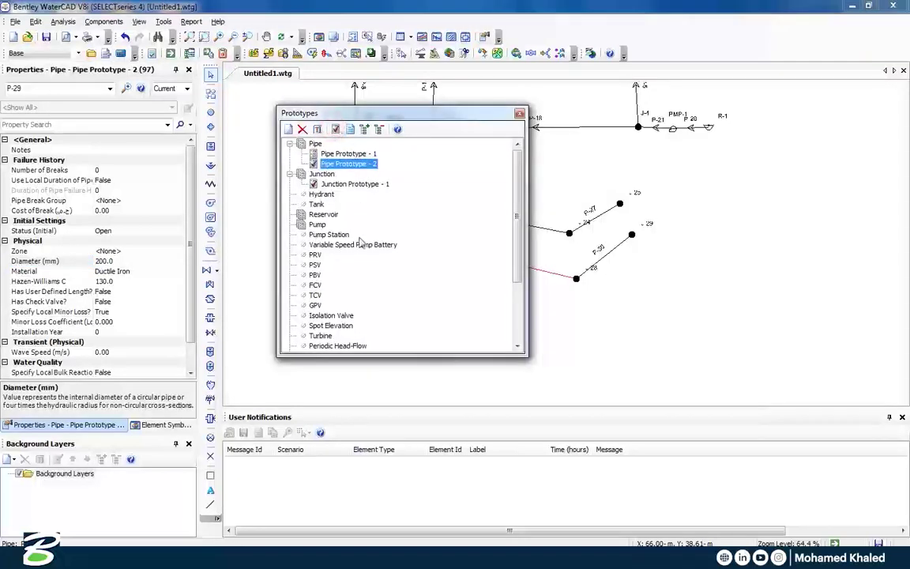
# Draw a single pipe about 17 m long between two new junctions, below and beyond the end of the second zigzag line
pyautogui.click(210, 93)
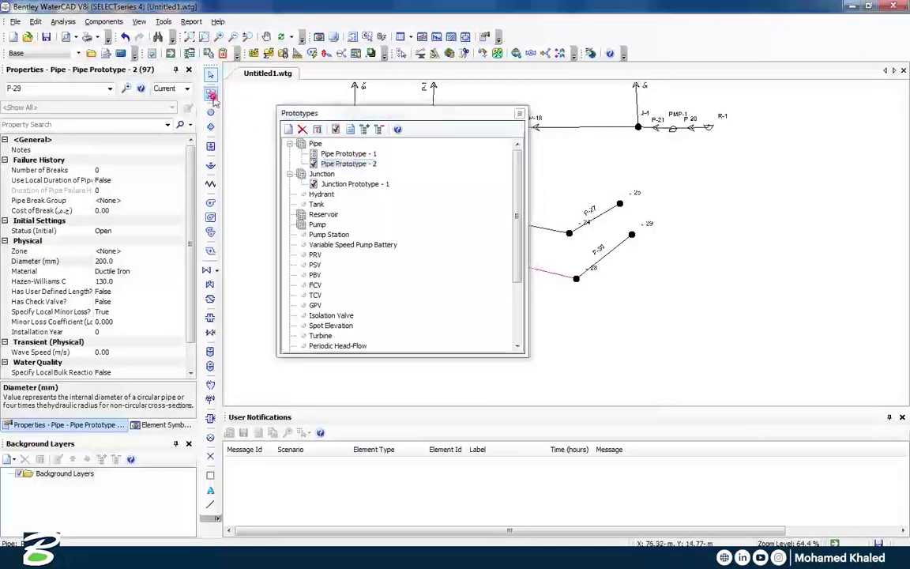
pyautogui.click(627, 338)
pyautogui.click(681, 305)
pyautogui.rightClick(708, 251)
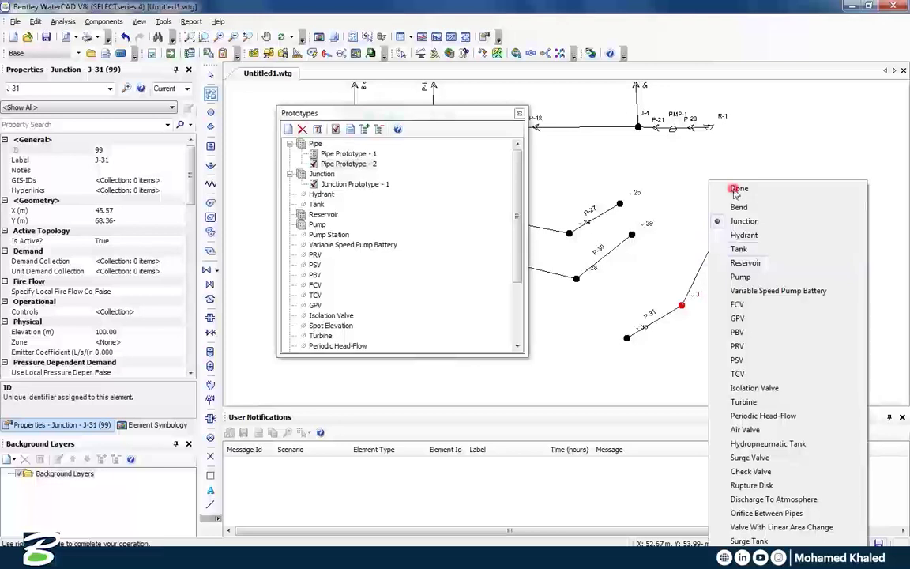
pyautogui.click(735, 188)
pyautogui.click(205, 75)
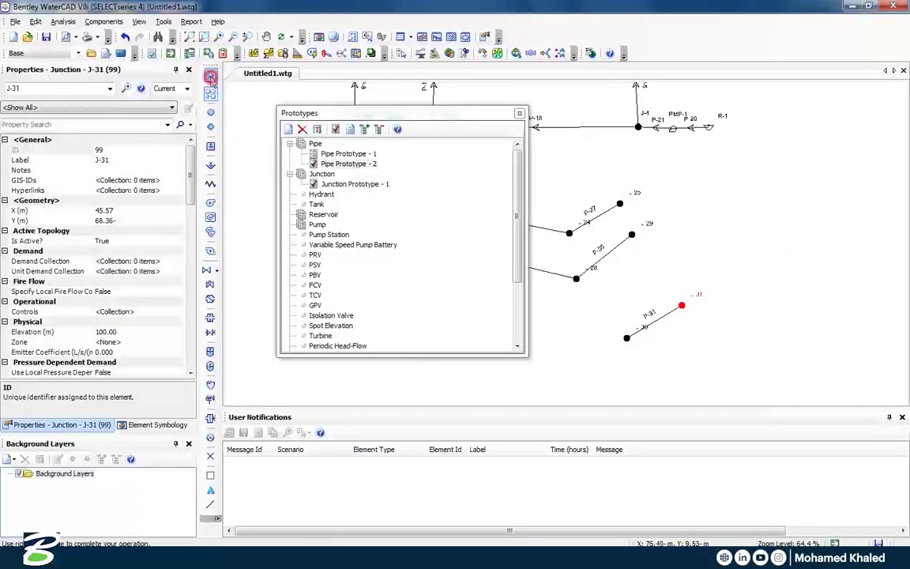
# Check the physical properties of the newly drawn pipe P-31 against those of Pipe Prototype - 2
pyautogui.click(659, 321)
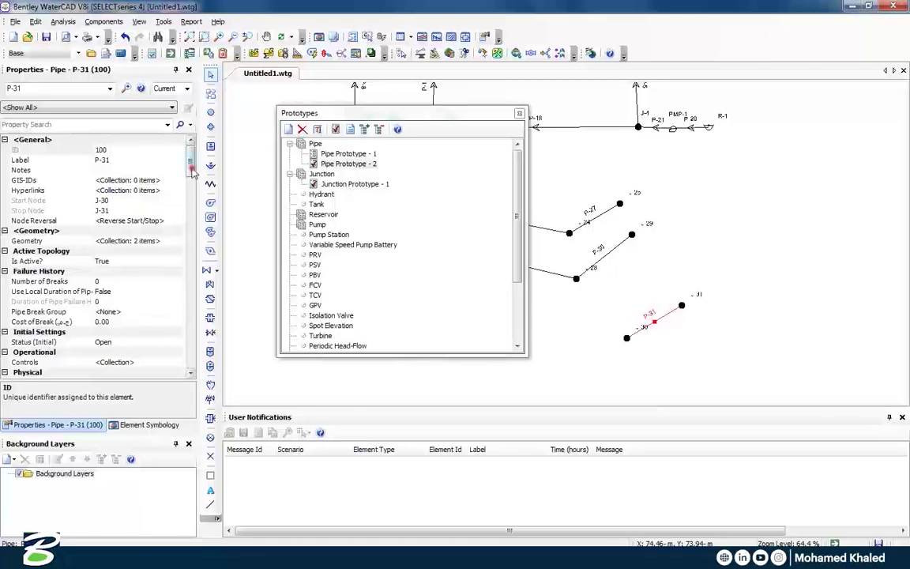
pyautogui.scroll(-8, 185, 182)
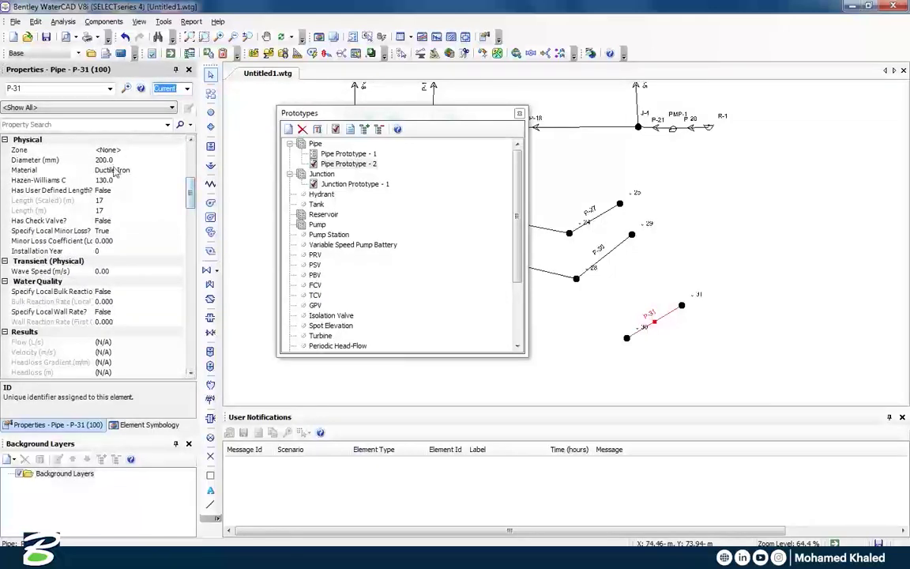
pyautogui.click(362, 164)
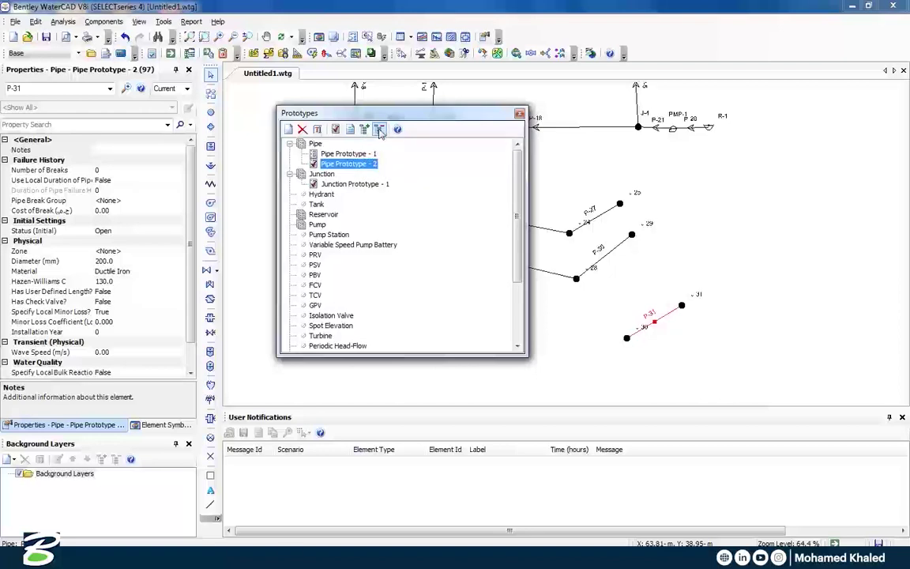
# Collapse and re-expand the whole prototype list, and close the prototypes manager
pyautogui.click(379, 130)
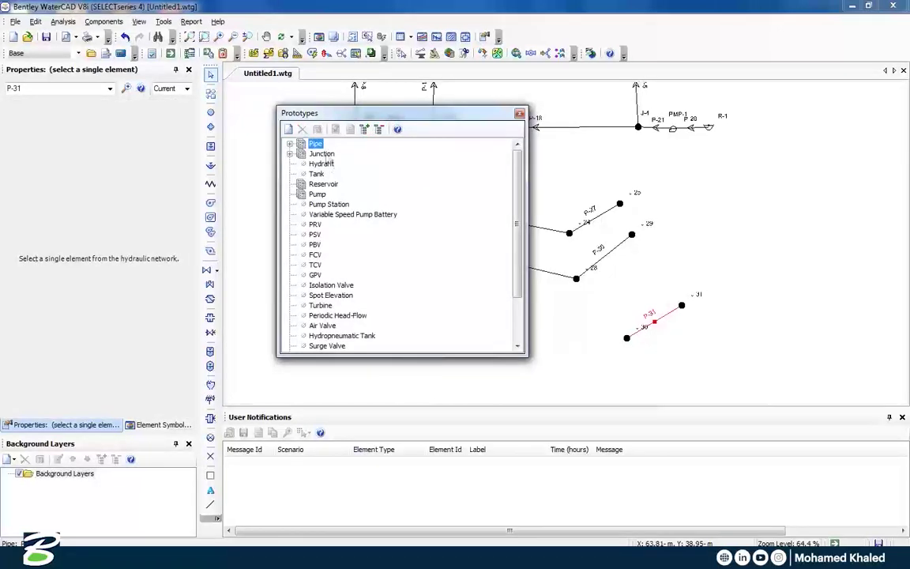
pyautogui.click(367, 129)
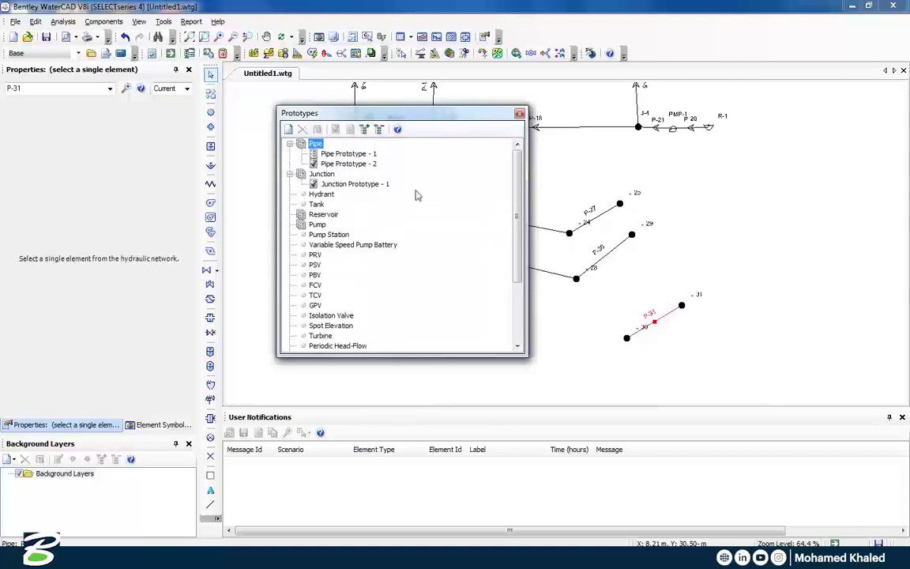
pyautogui.click(519, 116)
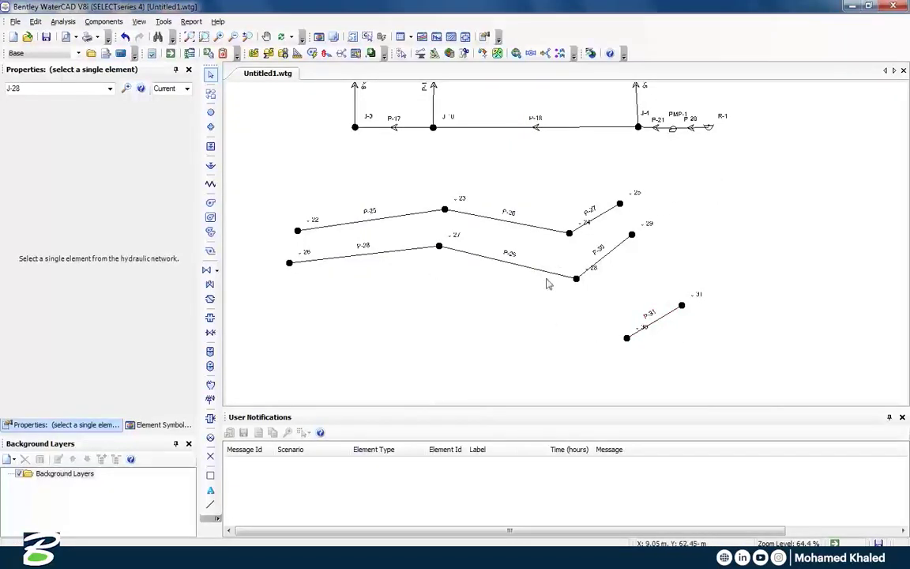
# Delete both zigzag lines and the separate pipe, with all their junctions, drawn below the main network
pyautogui.moveTo(248, 172); pyautogui.dragTo(792, 376)
pyautogui.press('Delete')
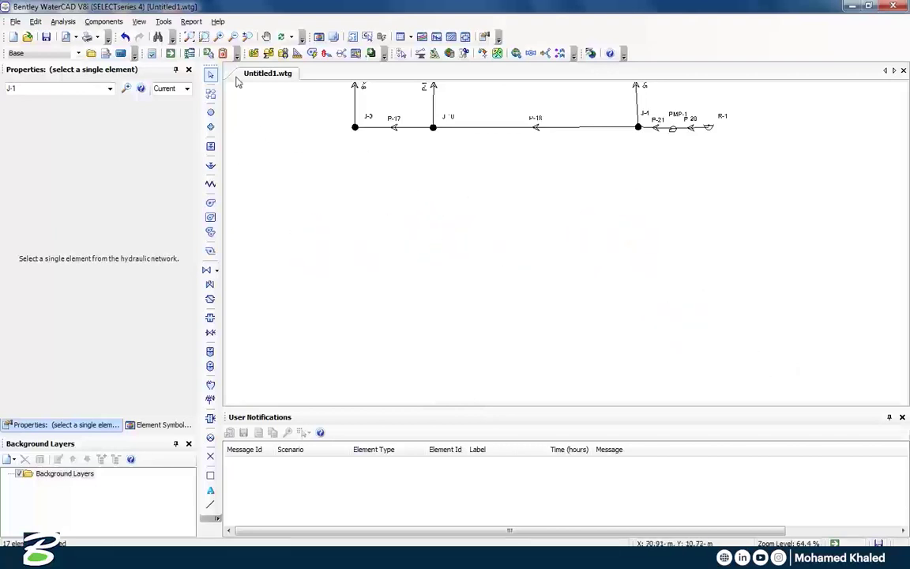
pyautogui.click(187, 38)
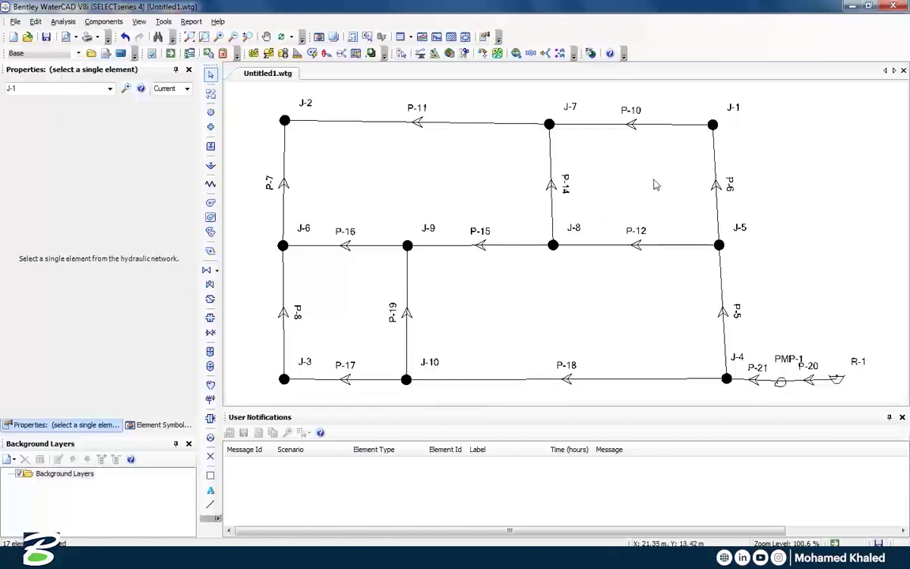
# Open the pipe FlexTable and start a custom filter from its Diameter column
pyautogui.click(411, 36)
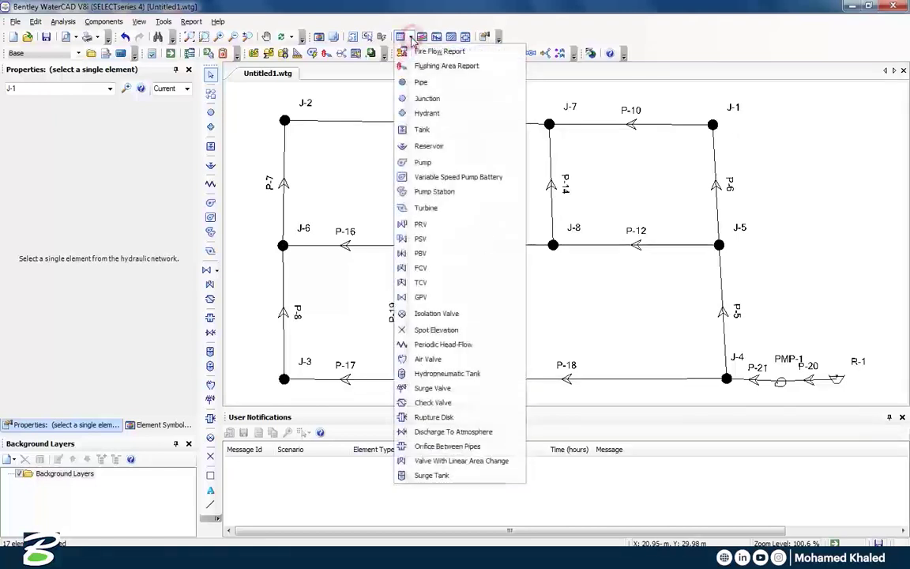
pyautogui.click(420, 84)
pyautogui.moveTo(554, 172); pyautogui.dragTo(540, 147)
pyautogui.click(577, 192)
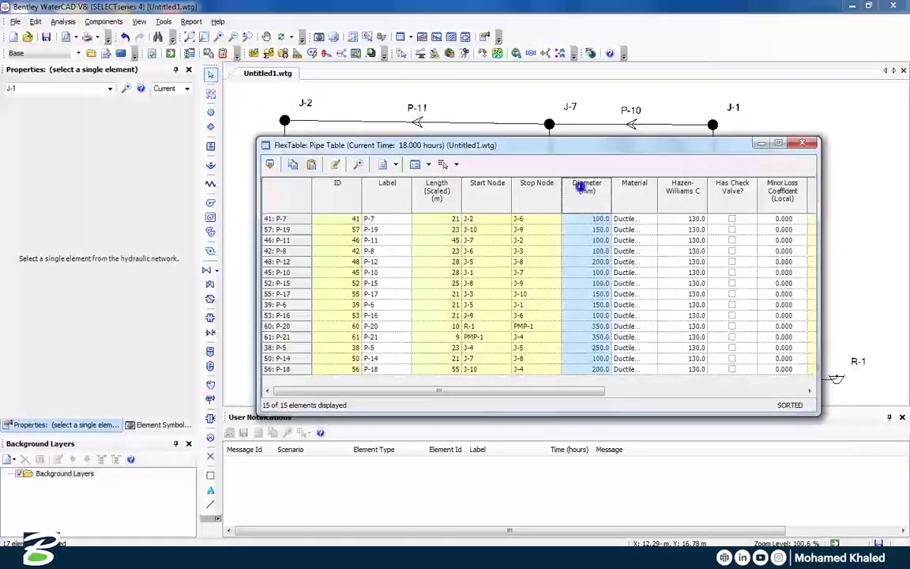
pyautogui.rightClick(581, 189)
pyautogui.moveTo(629, 264)
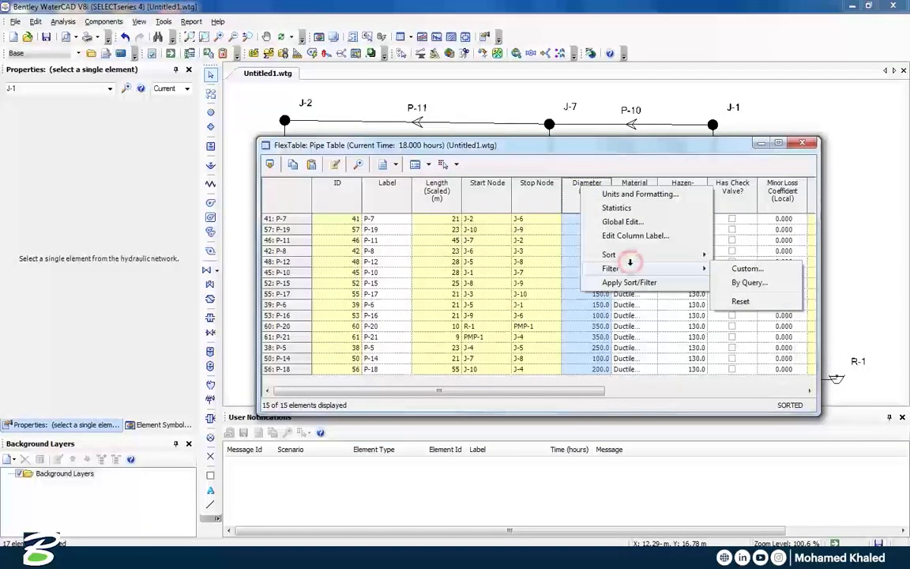
pyautogui.click(763, 270)
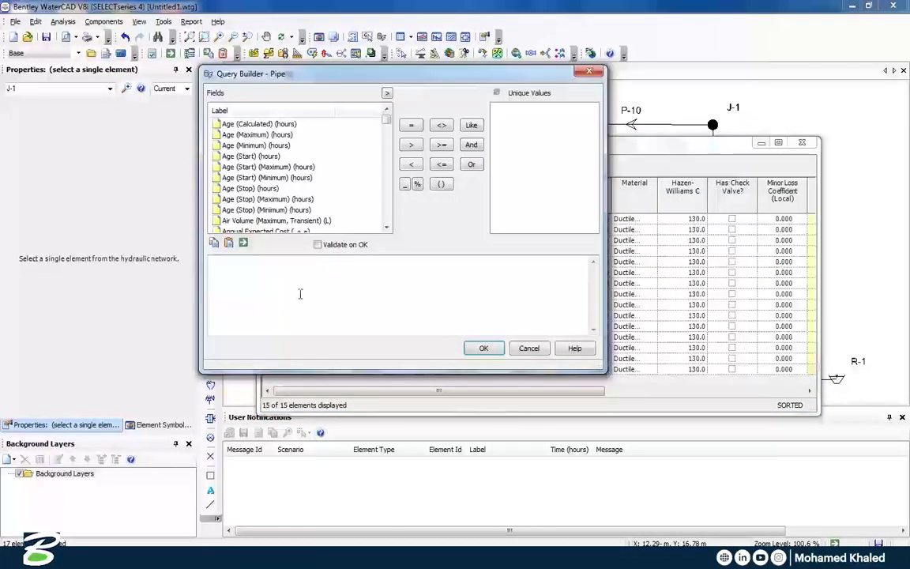
# Build the query Physical_PipeDiameter > 200 from the Diameter field's unique values and apply it as the table filter
pyautogui.moveTo(386, 120); pyautogui.dragTo(388, 96)
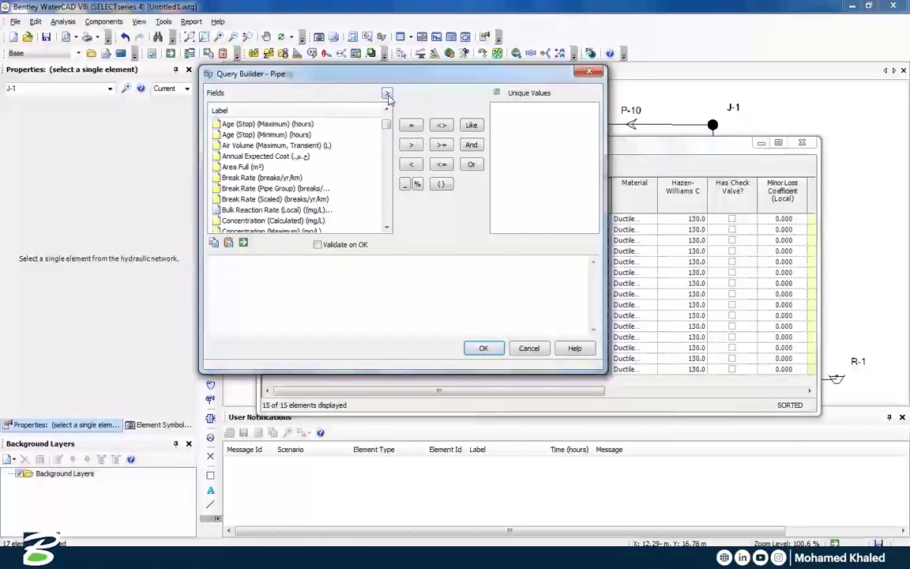
pyautogui.click(387, 94)
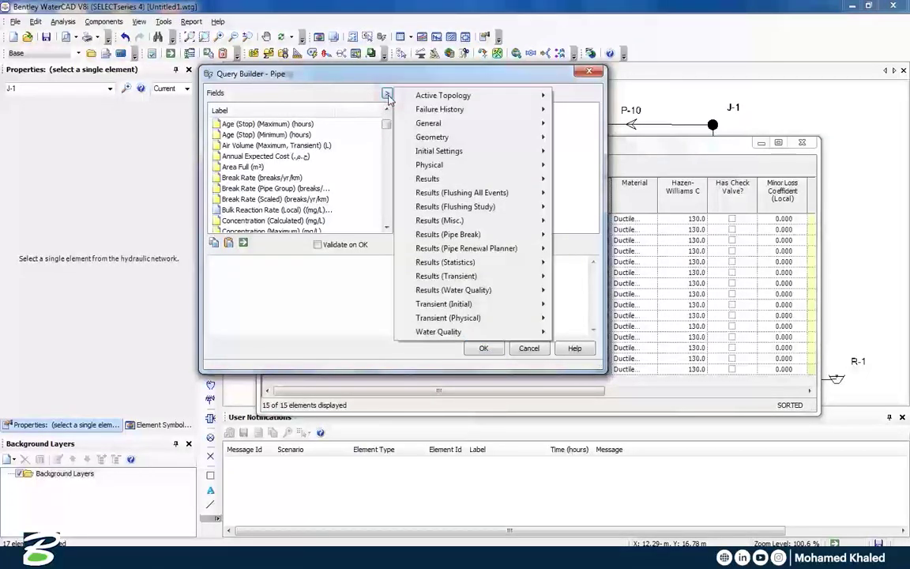
pyautogui.moveTo(447, 167)
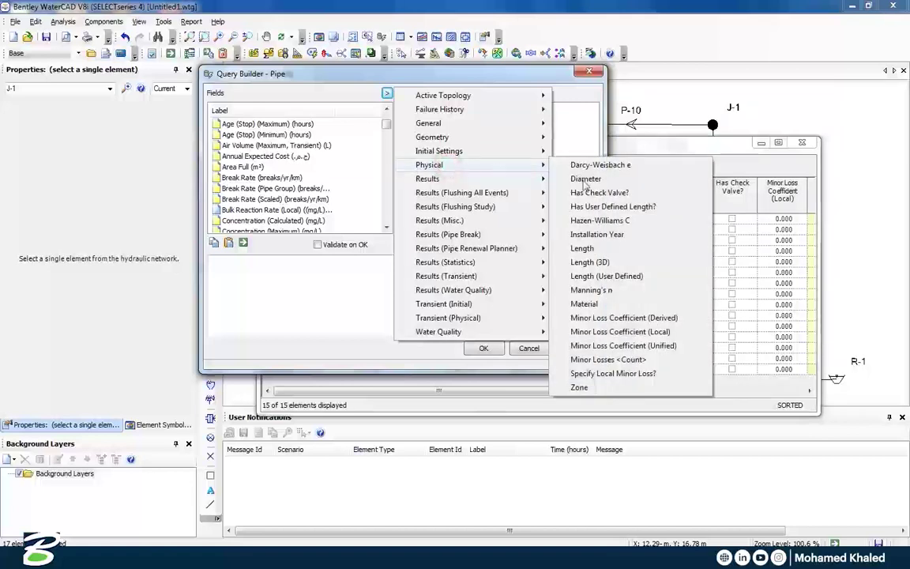
pyautogui.click(524, 164)
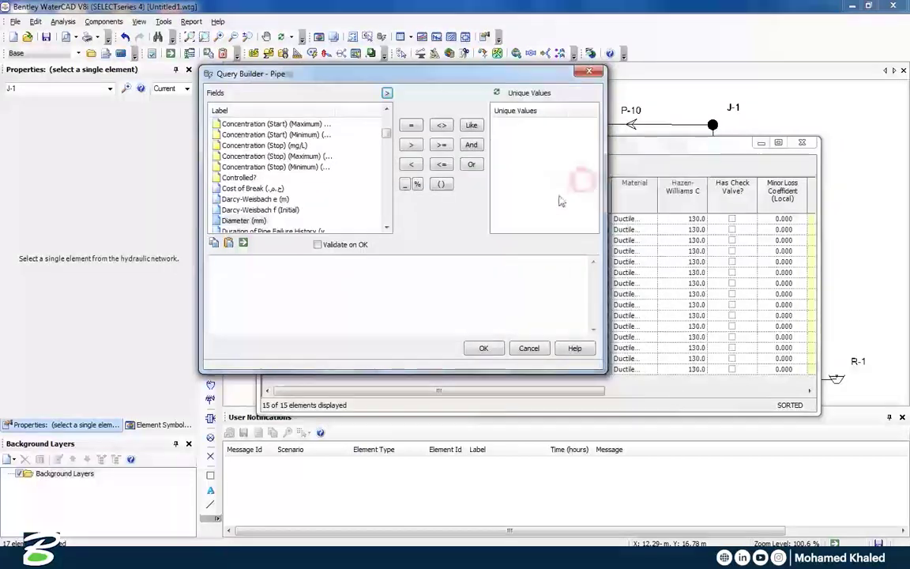
pyautogui.doubleClick(239, 221)
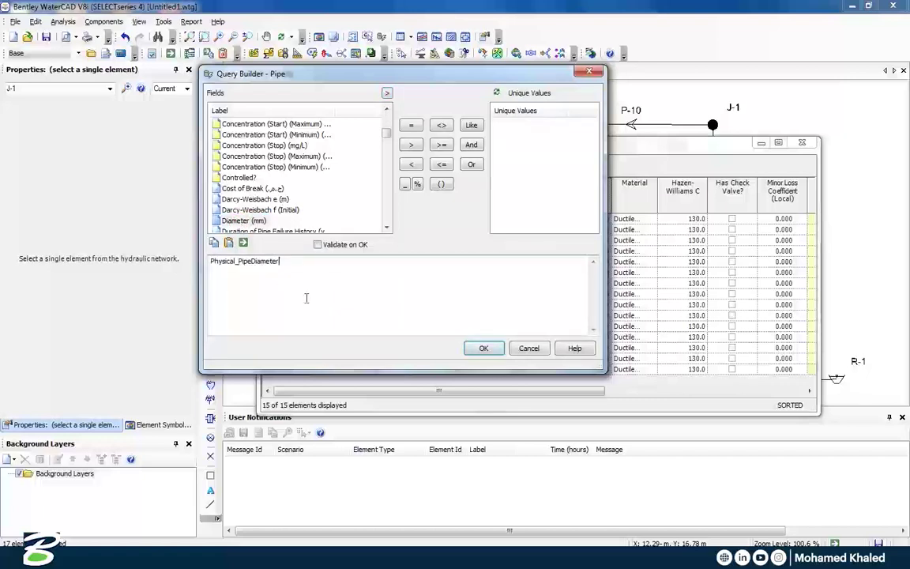
pyautogui.click(497, 94)
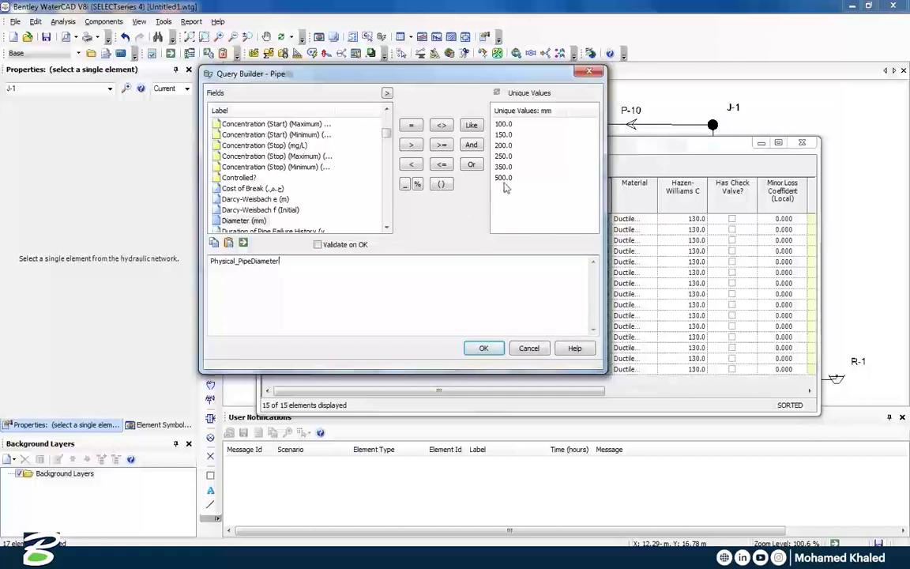
pyautogui.click(411, 145)
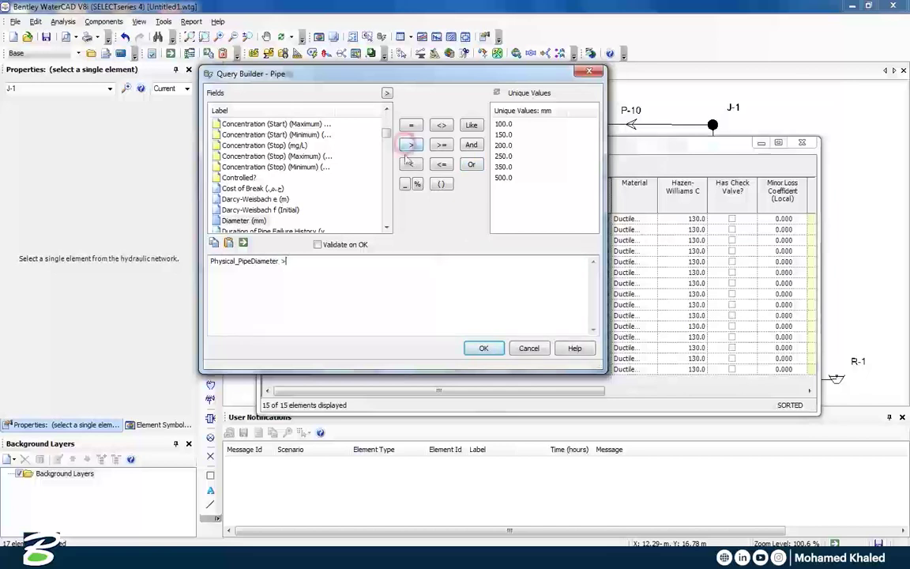
pyautogui.doubleClick(503, 146)
pyautogui.click(484, 347)
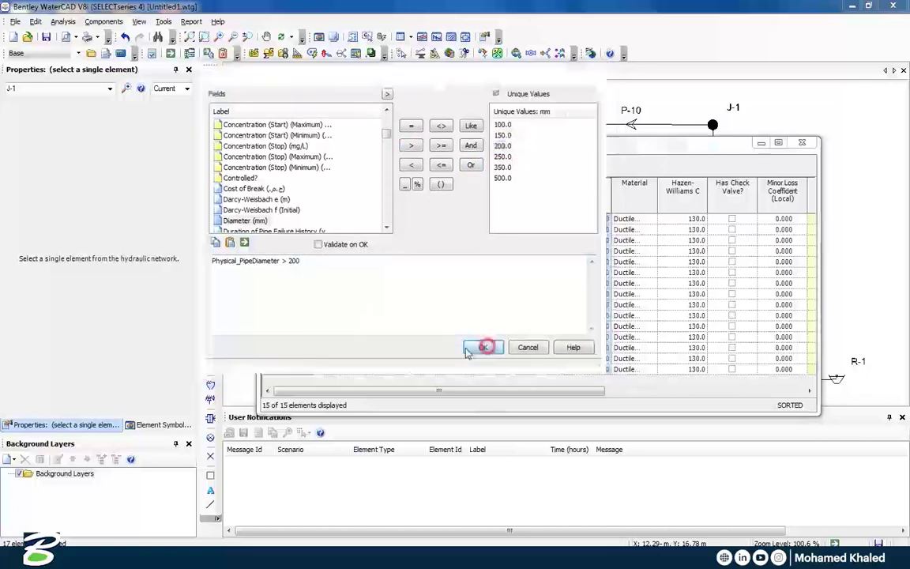
# Examine the filtered pipes' diameters and compare the listed pipes with the network drawing
pyautogui.moveTo(474, 144); pyautogui.dragTo(479, 131)
pyautogui.click(612, 204)
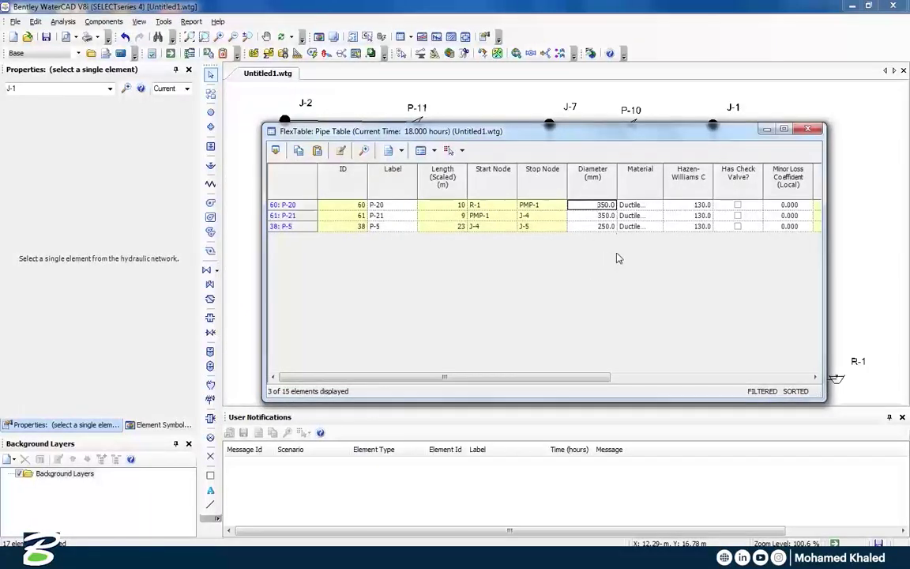
pyautogui.click(592, 173)
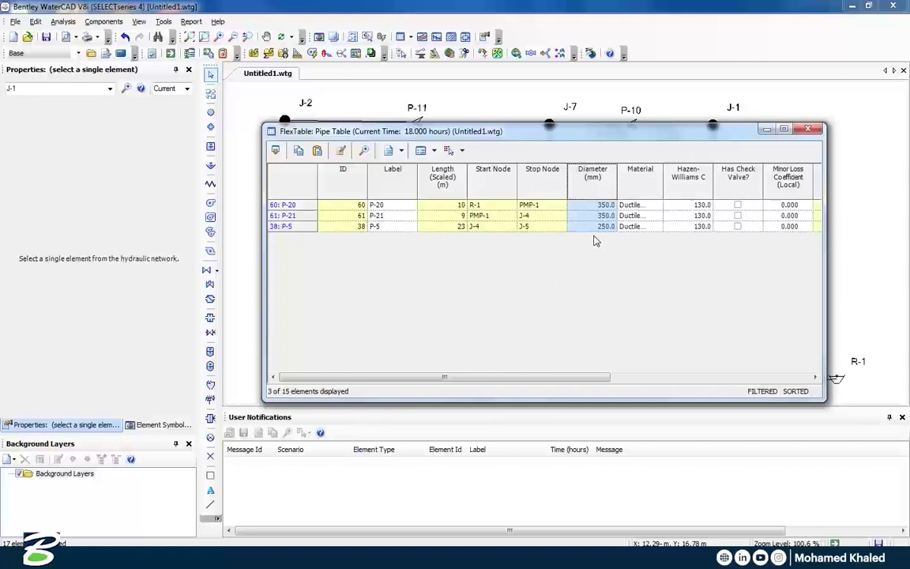
pyautogui.moveTo(639, 136); pyautogui.dragTo(487, 138)
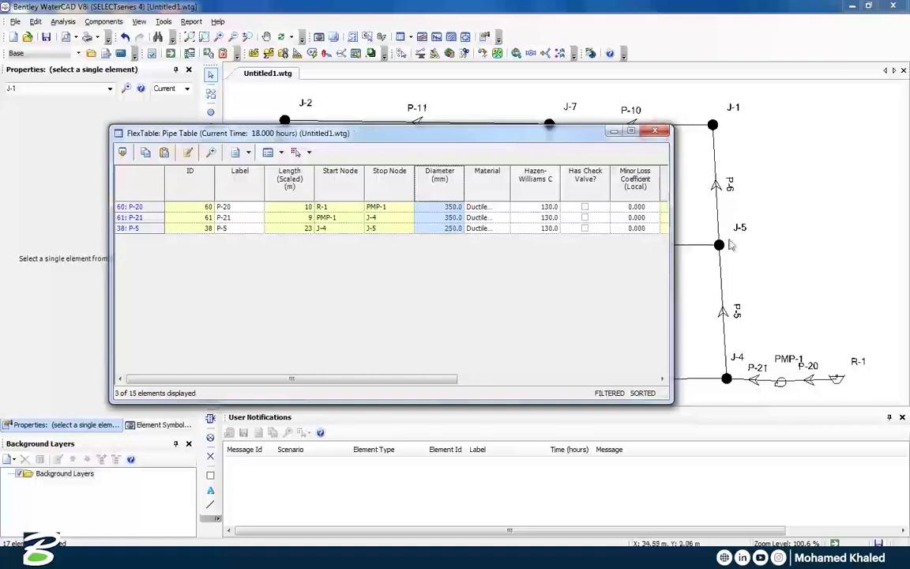
pyautogui.moveTo(579, 136); pyautogui.dragTo(691, 127)
# Reset the active filter on the pipe FlexTable's Diameter column and confirm the reset
pyautogui.rightClick(553, 172)
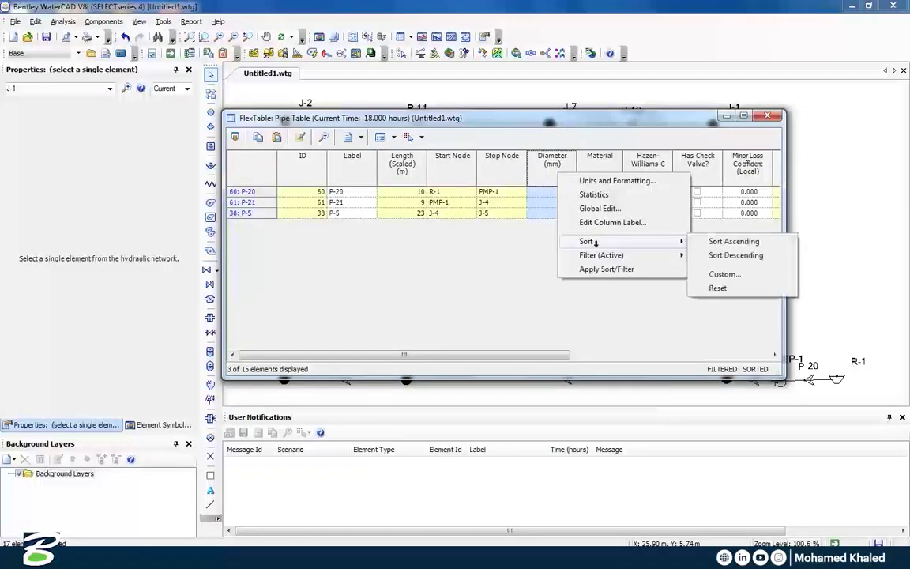
pyautogui.moveTo(606, 254)
pyautogui.click(715, 288)
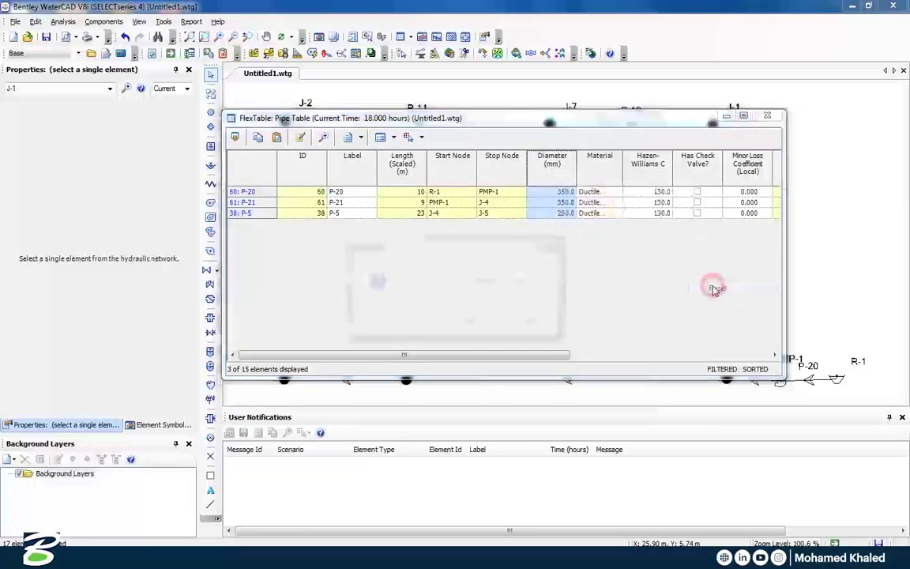
pyautogui.click(473, 324)
# Start a new custom filter from the Diameter column and add the physical Diameter field to the query
pyautogui.click(552, 160)
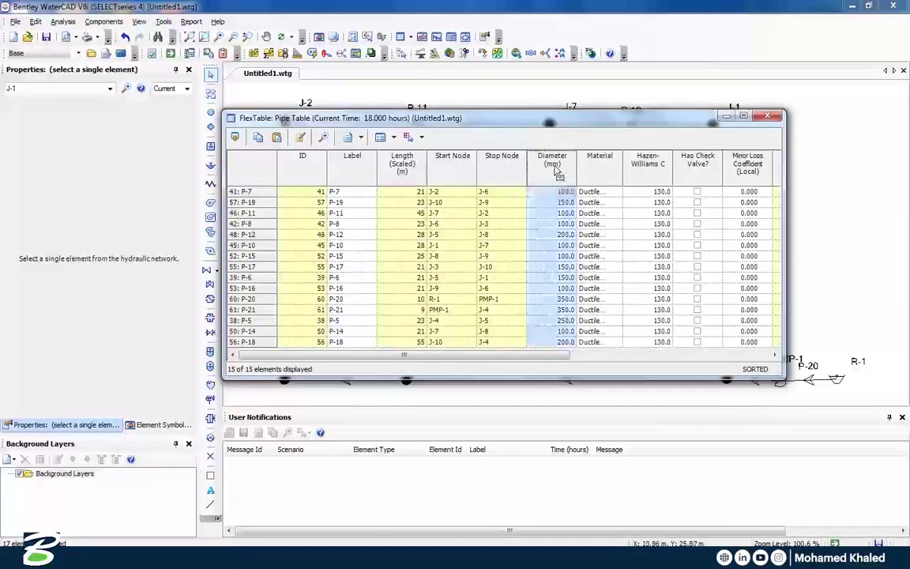
pyautogui.rightClick(553, 165)
pyautogui.moveTo(595, 253)
pyautogui.click(718, 262)
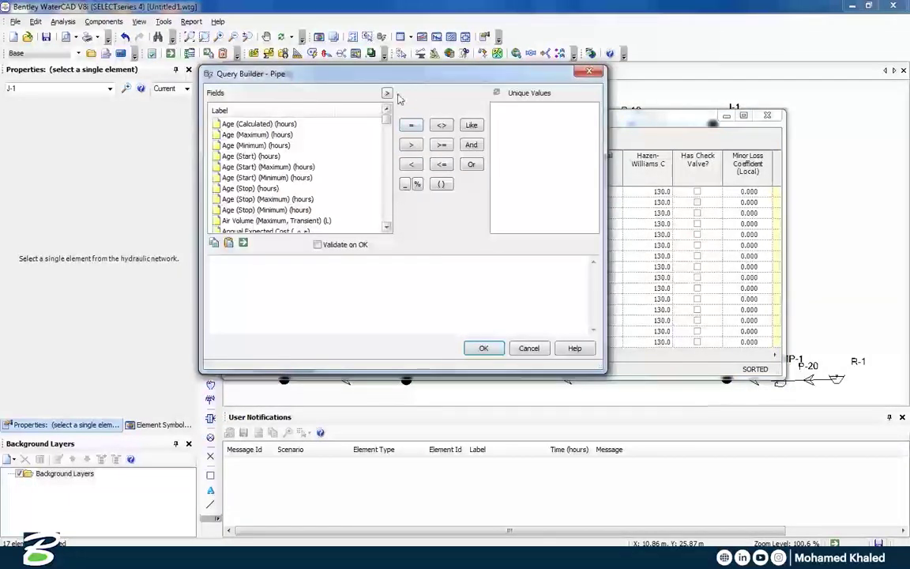
pyautogui.click(387, 93)
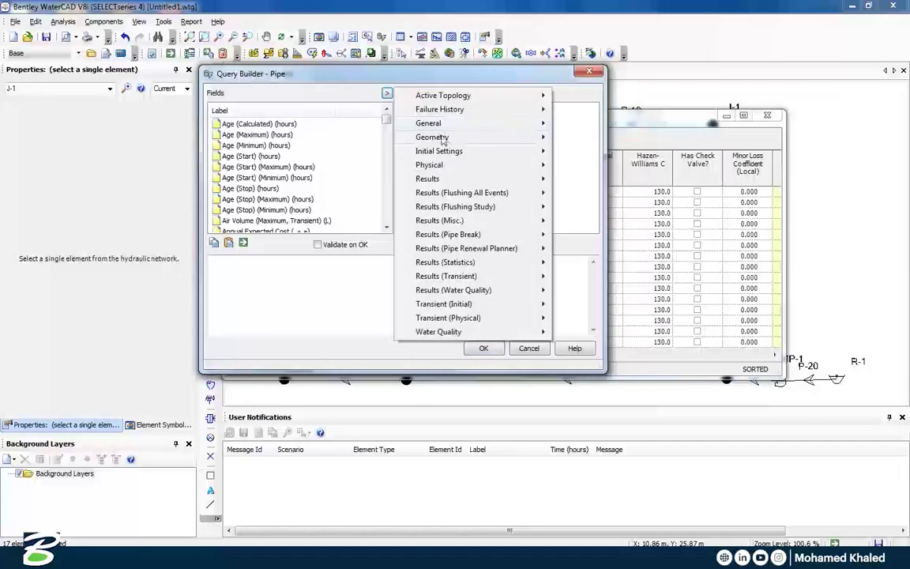
pyautogui.moveTo(430, 164)
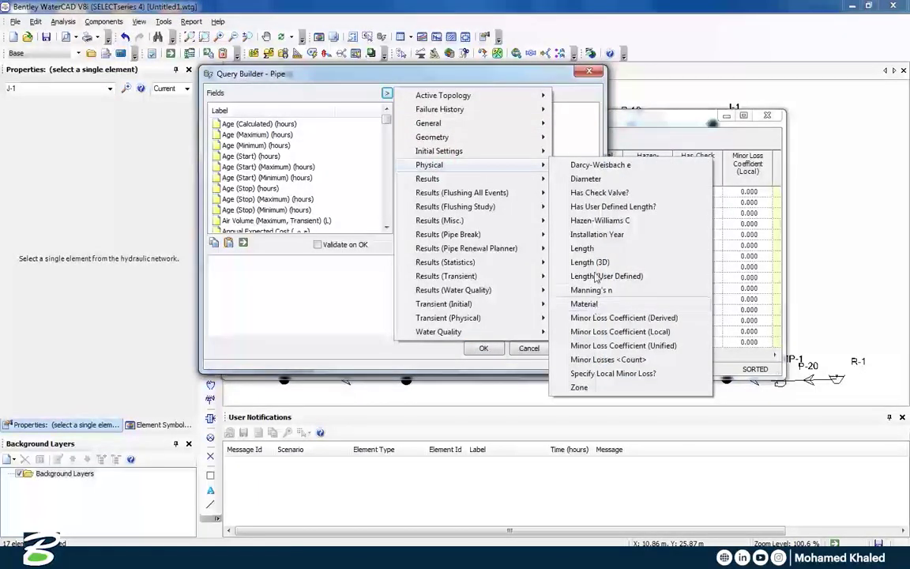
pyautogui.click(585, 179)
pyautogui.doubleClick(243, 220)
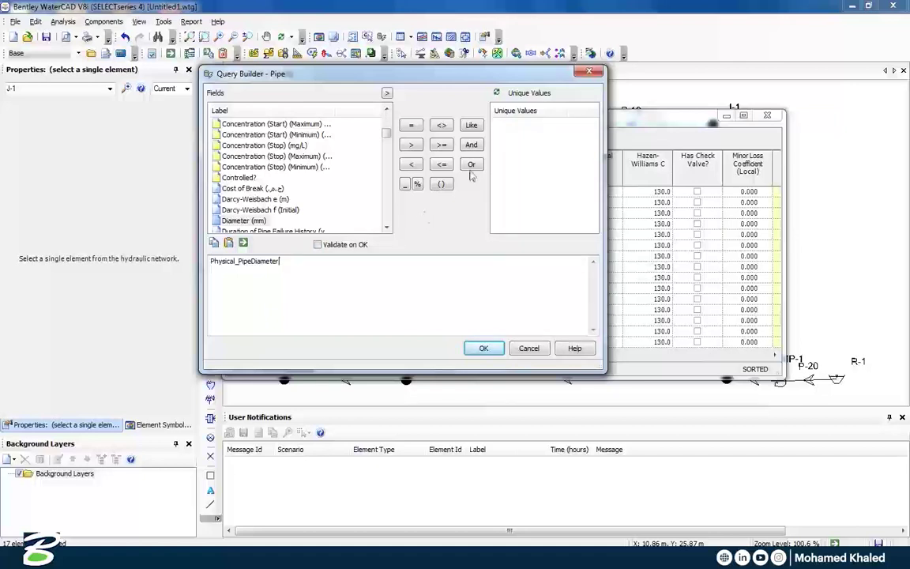
# Load the diameter's unique values and complete the condition as Physical_PipeDiameter >= 200
pyautogui.click(497, 94)
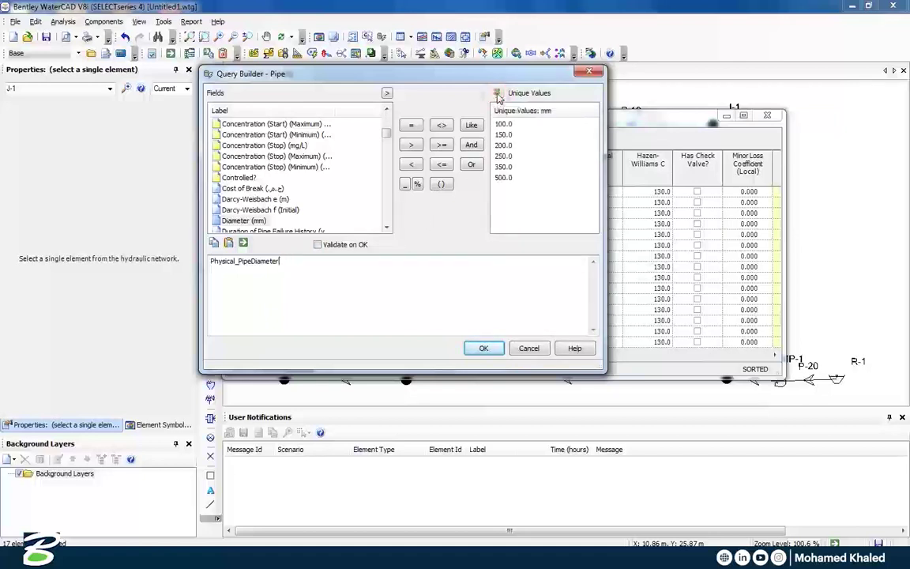
pyautogui.click(508, 178)
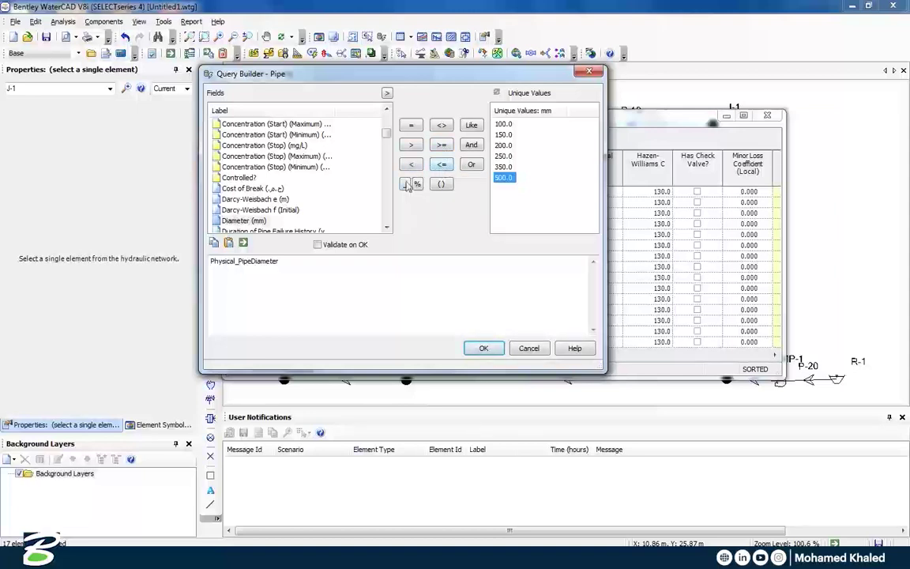
pyautogui.click(443, 128)
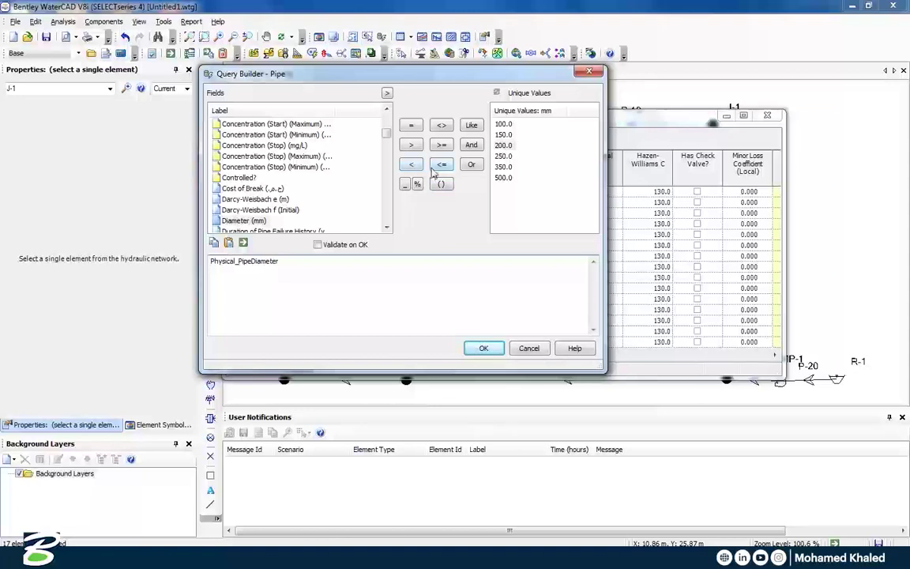
pyautogui.click(440, 145)
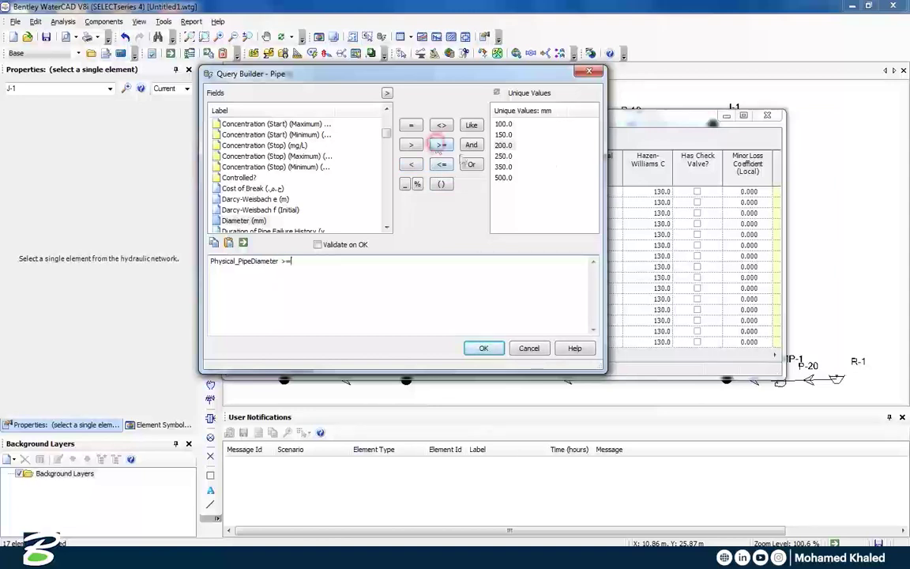
pyautogui.doubleClick(503, 145)
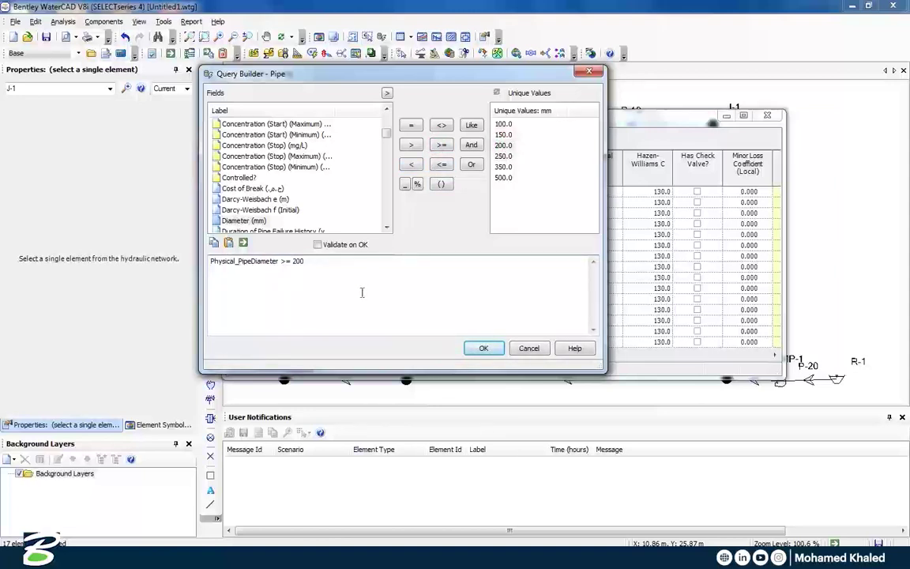
# Extend the query with OR IdahoPipeResults_PipeUnifiedLength >50, using the physical Length field, and apply it as the table filter
pyautogui.click(471, 165)
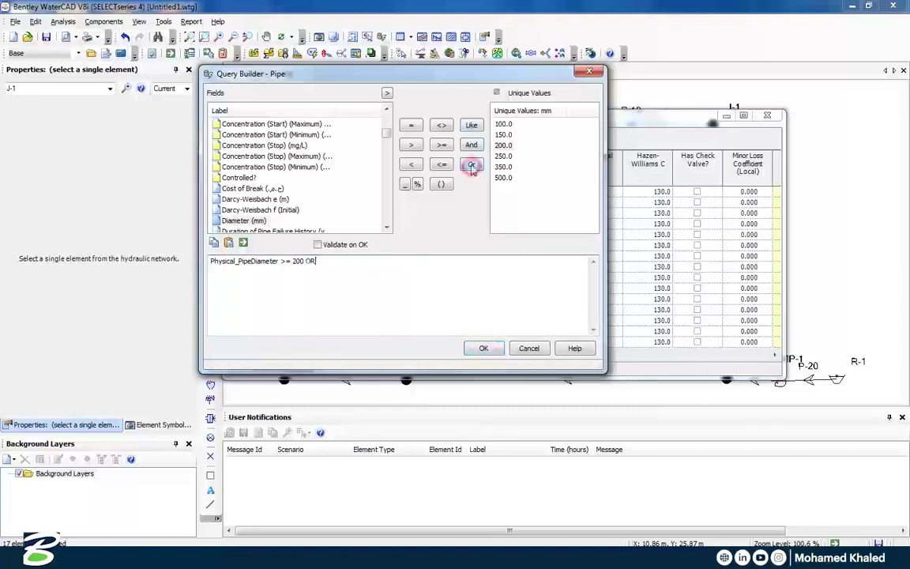
pyautogui.click(387, 94)
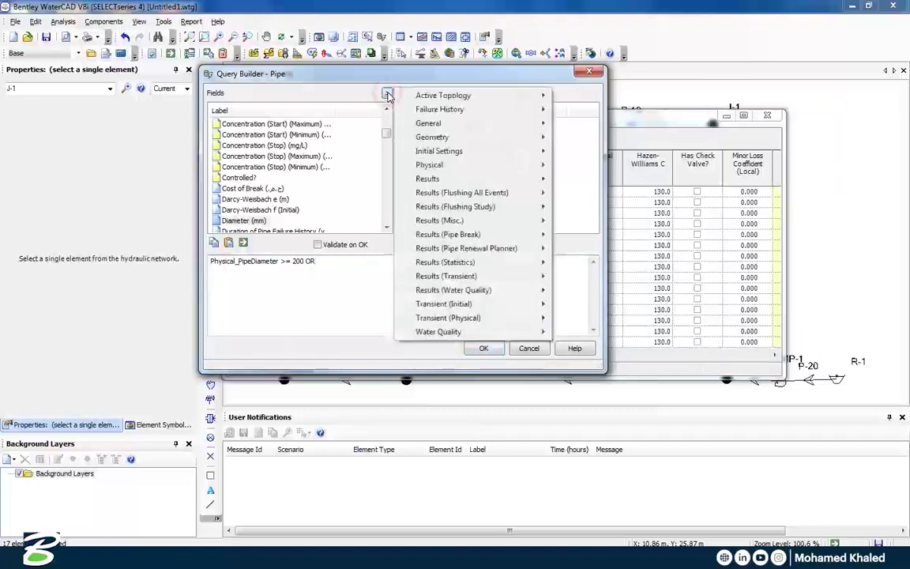
pyautogui.moveTo(442, 164)
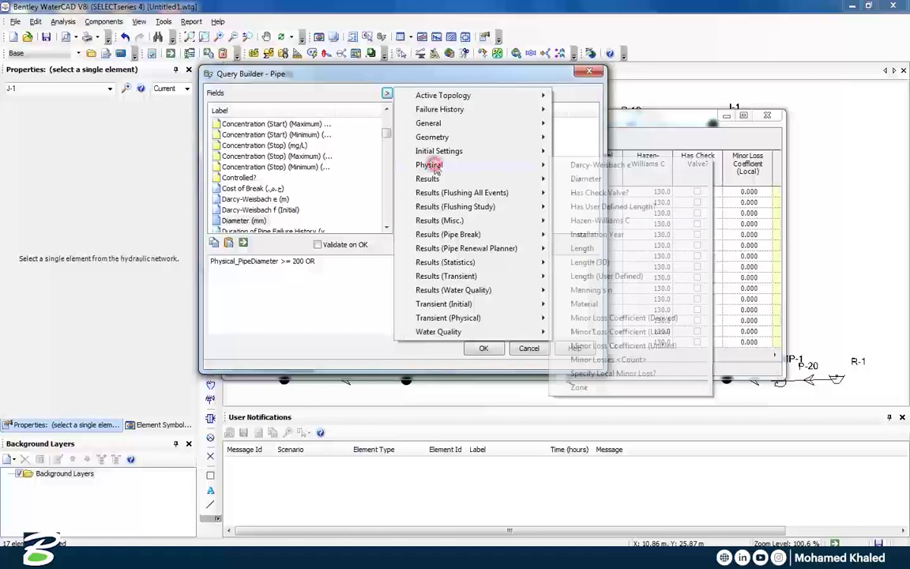
pyautogui.click(585, 248)
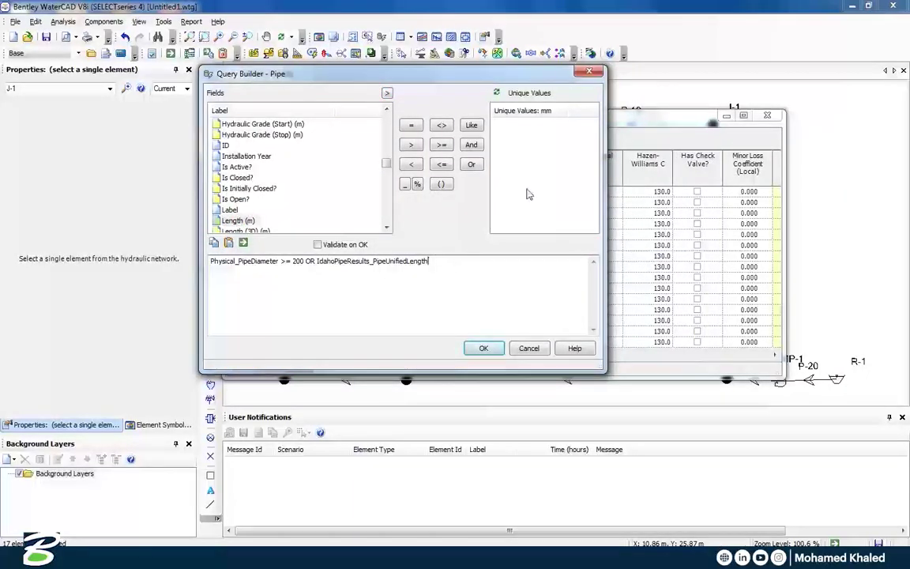
pyautogui.click(496, 93)
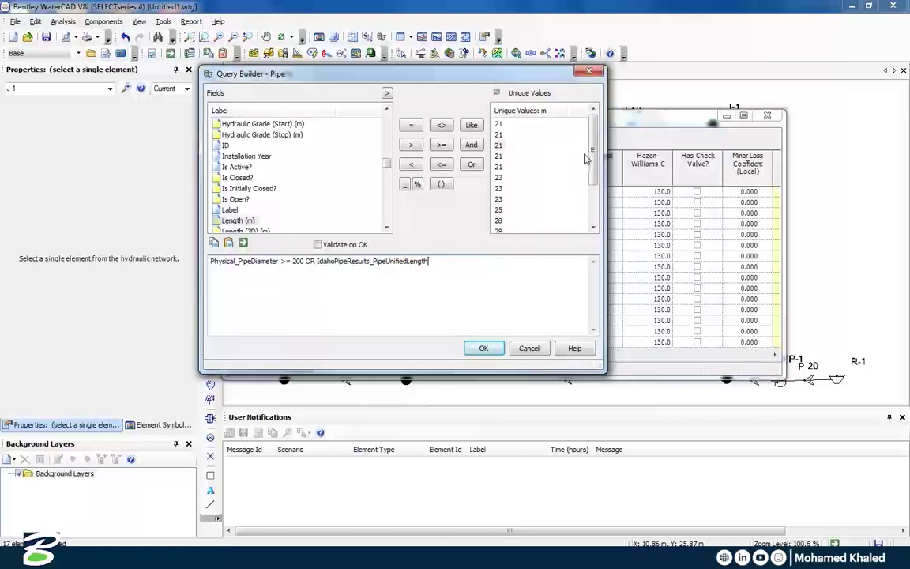
pyautogui.click(411, 144)
pyautogui.click(387, 93)
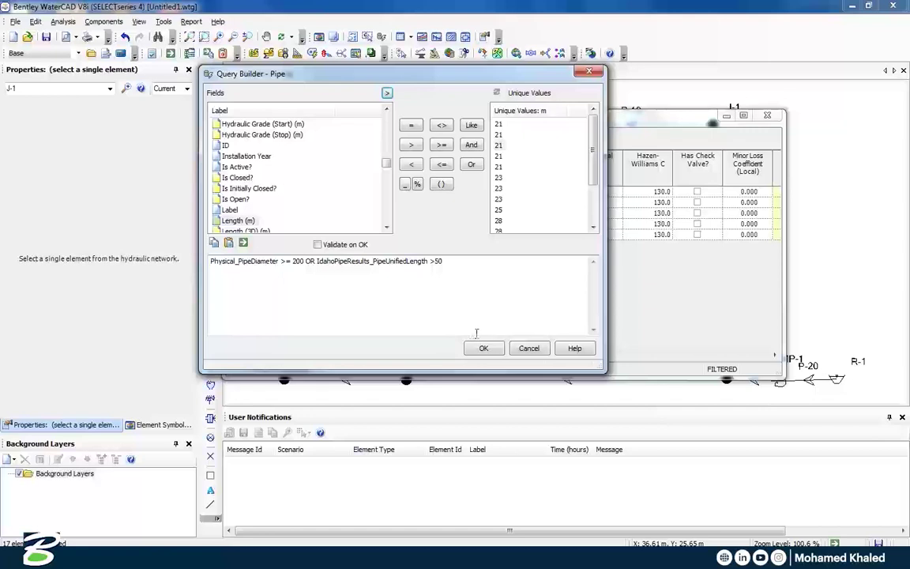
# Copy the entire combined diameter and length query text and close the Query Builder
pyautogui.moveTo(465, 262); pyautogui.dragTo(210, 261)
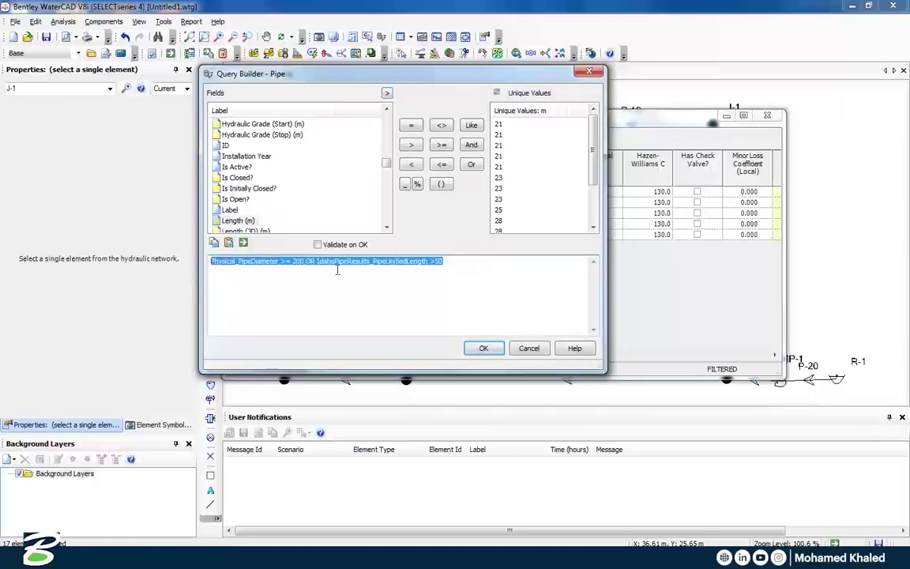
pyautogui.rightClick(338, 269)
pyautogui.click(360, 308)
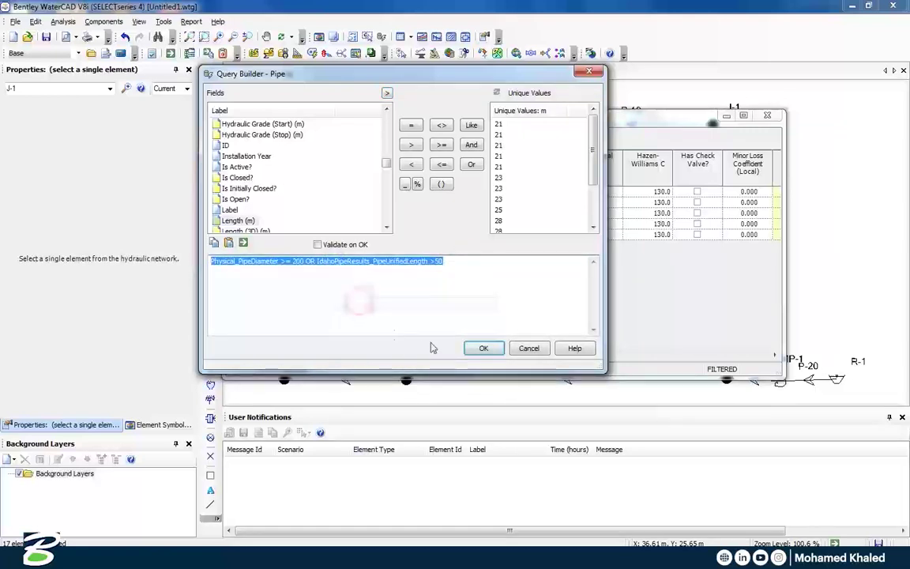
pyautogui.click(479, 348)
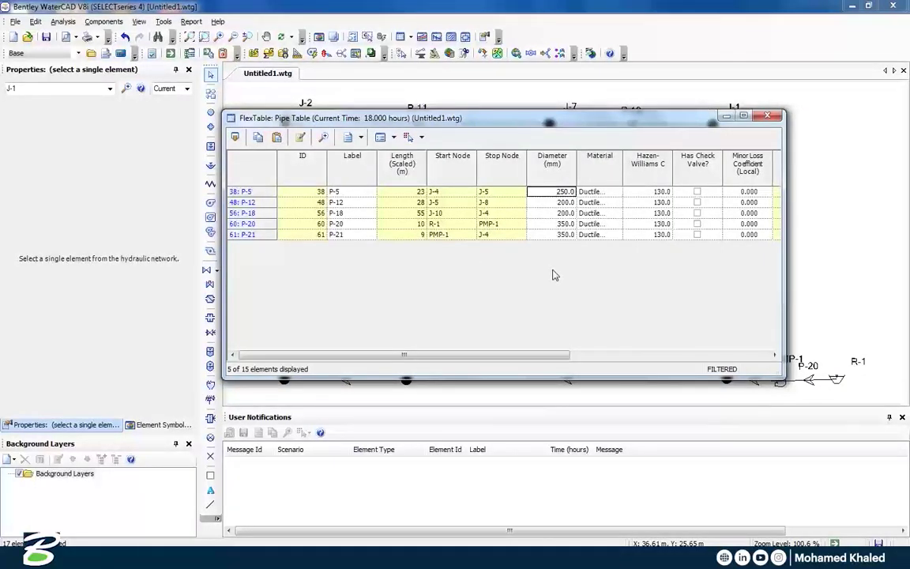
# Reset the combined OR filter so that the table lists all pipes again
pyautogui.rightClick(551, 164)
pyautogui.moveTo(590, 244)
pyautogui.click(705, 276)
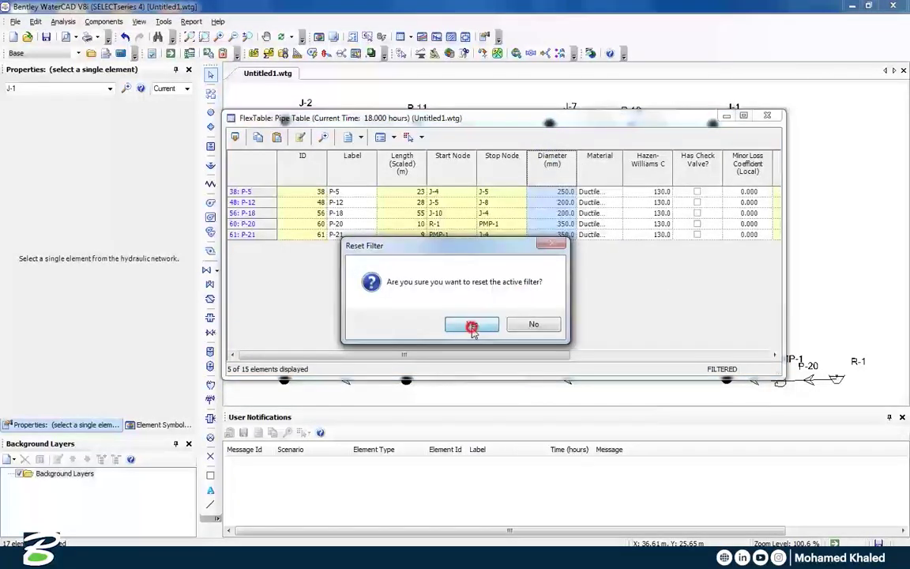
pyautogui.click(471, 323)
# Start another custom filter from the Diameter column and paste the copied query into it
pyautogui.rightClick(551, 169)
pyautogui.moveTo(609, 256)
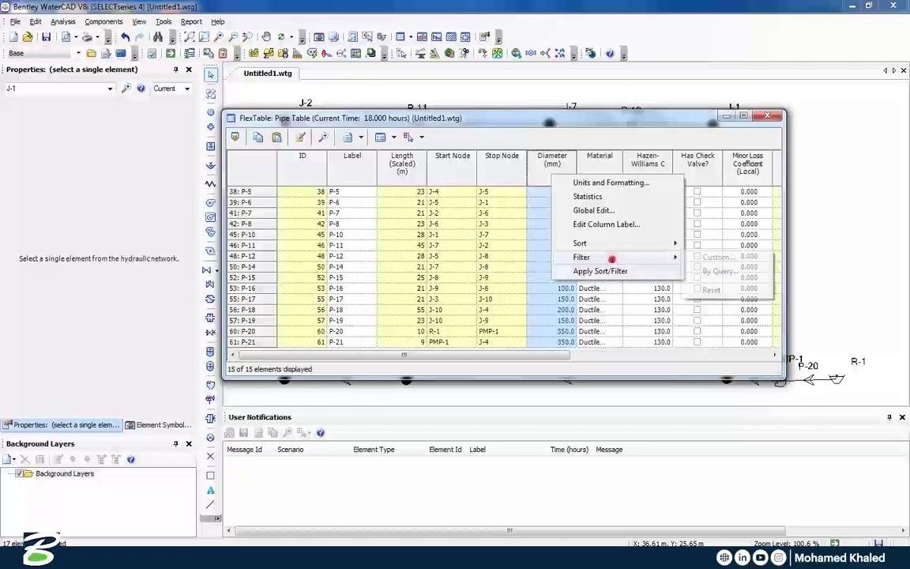
pyautogui.click(711, 257)
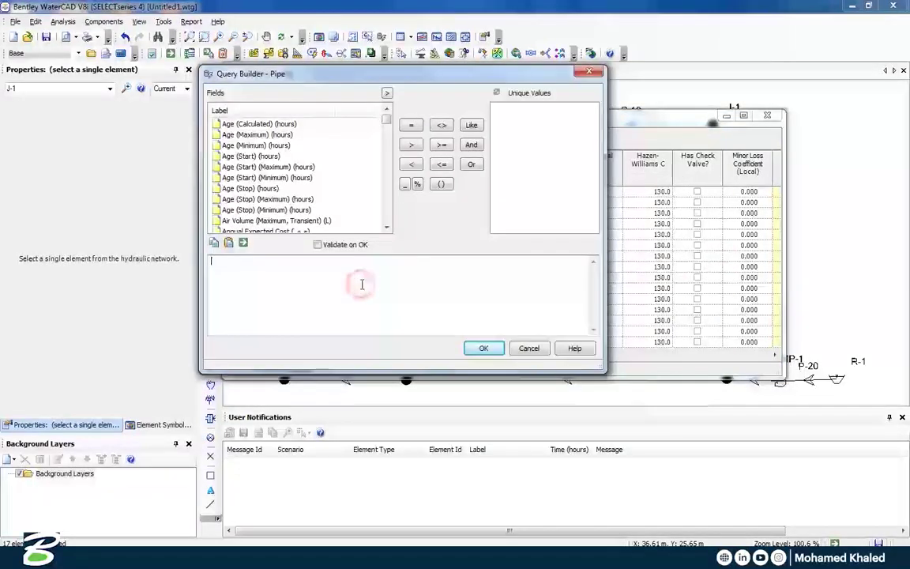
pyautogui.rightClick(363, 275)
pyautogui.click(393, 329)
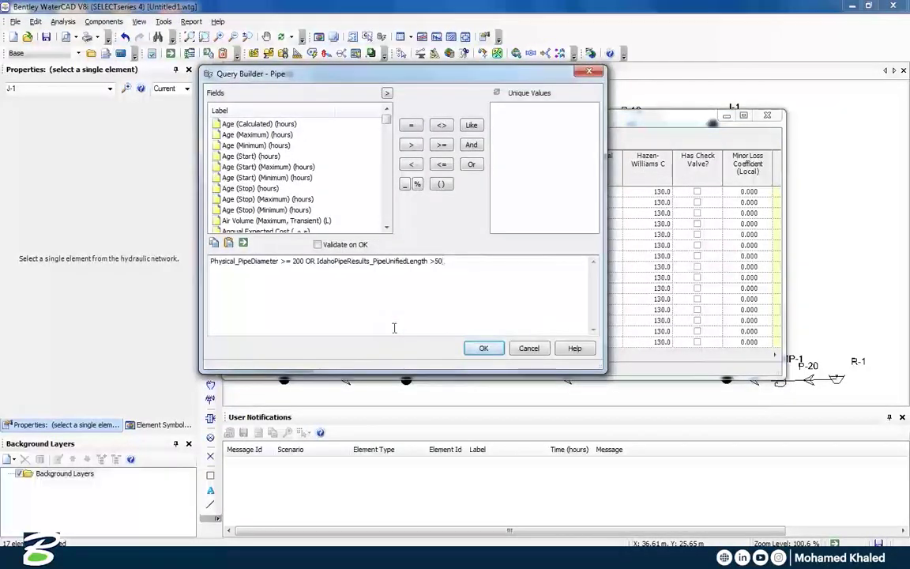
# Replace the OR operator between the diameter and length conditions with AND and apply the filter
pyautogui.doubleClick(310, 261)
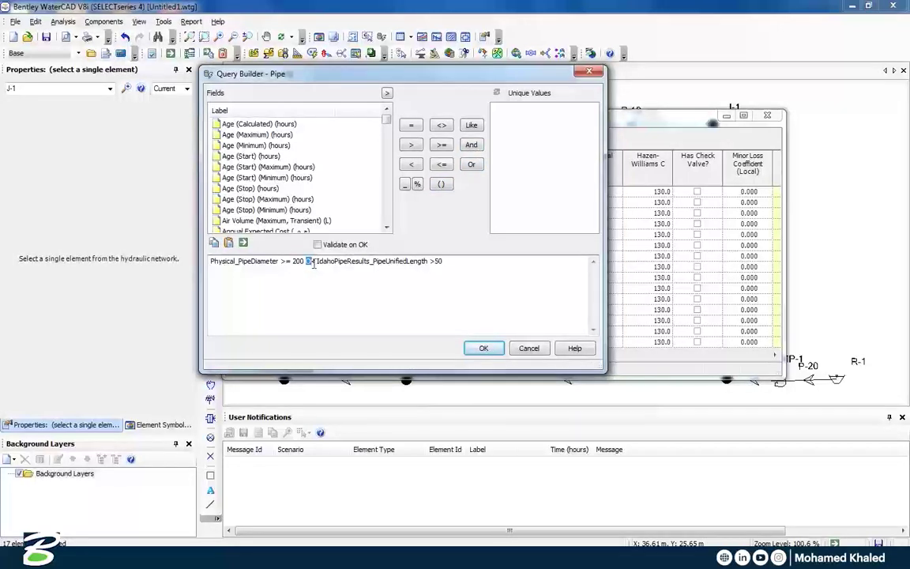
pyautogui.click(470, 145)
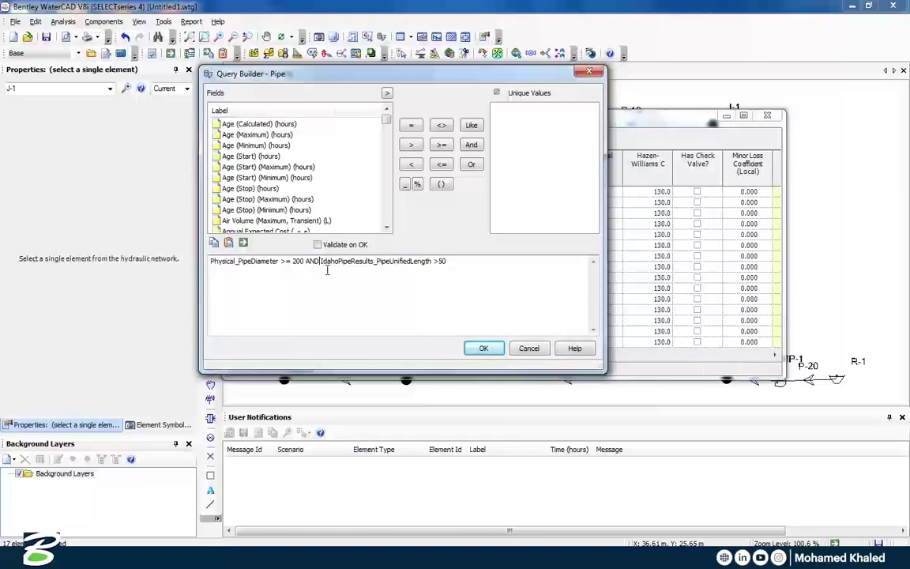
pyautogui.click(484, 349)
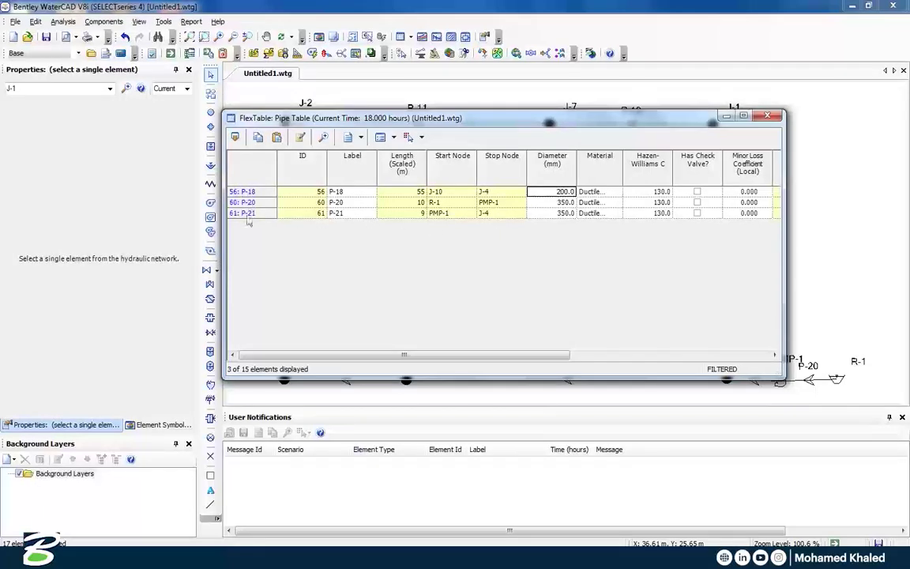
# Reset the AND filter on the pipe table and close the FlexTable
pyautogui.click(551, 159)
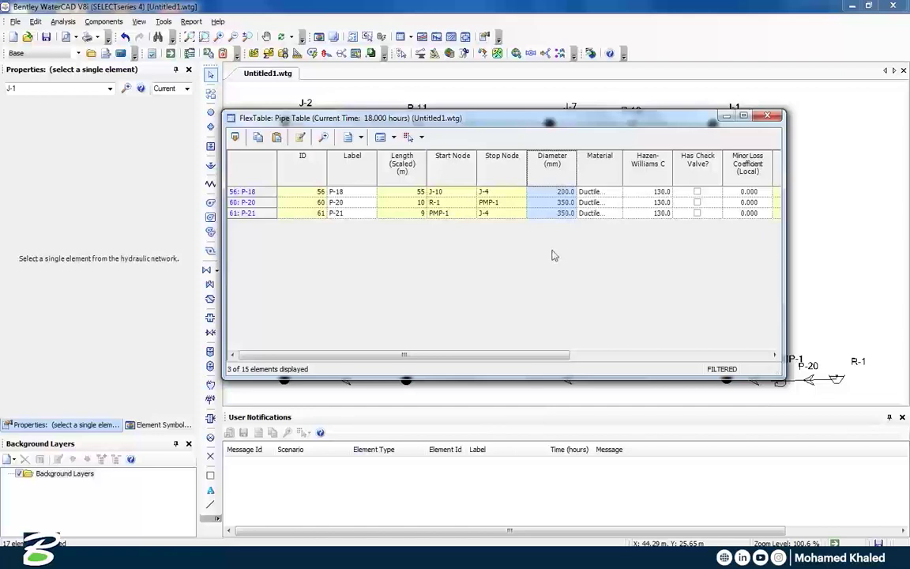
pyautogui.rightClick(542, 182)
pyautogui.moveTo(628, 256)
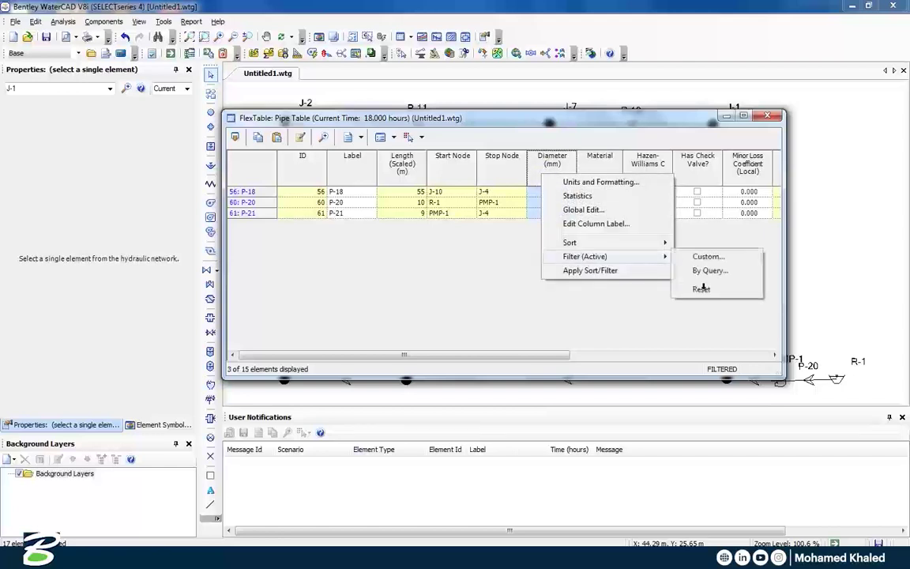
pyautogui.click(701, 288)
pyautogui.click(473, 324)
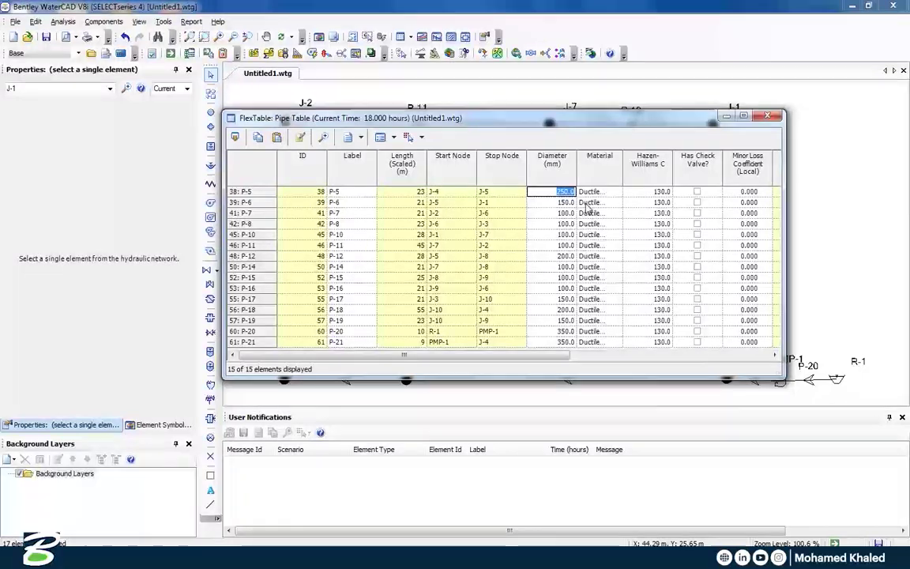
pyautogui.click(777, 119)
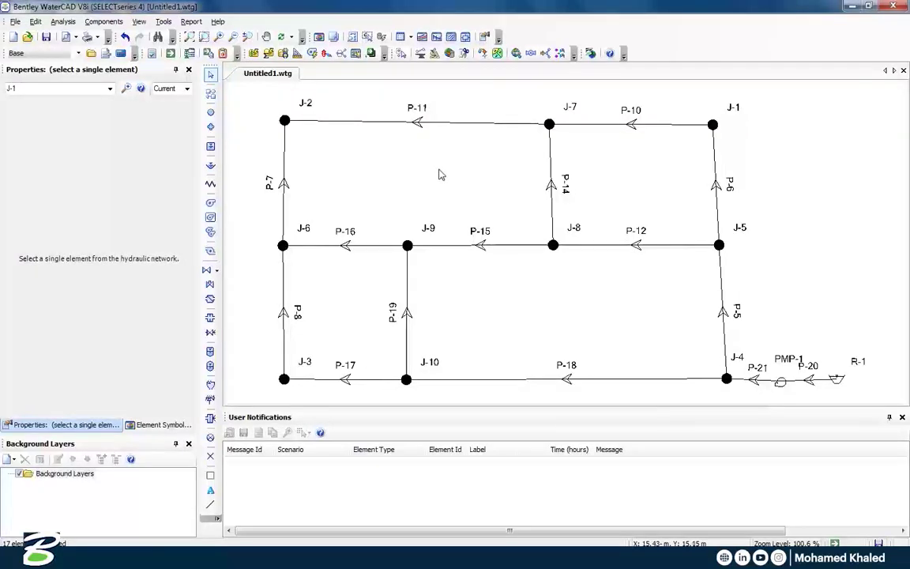
# Show the element symbology list, expand the Pipe entry and turn on its existing Velocity color coding
pyautogui.click(153, 426)
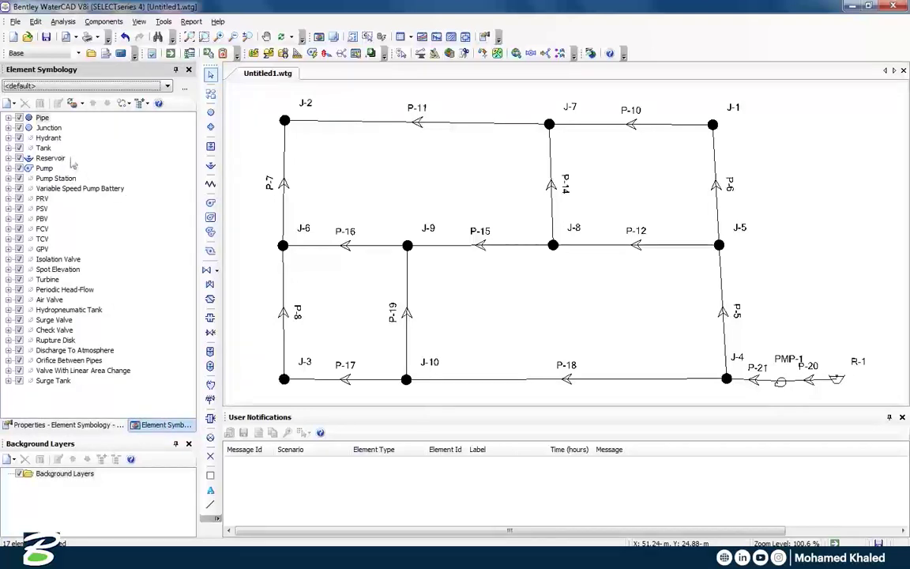
pyautogui.click(9, 118)
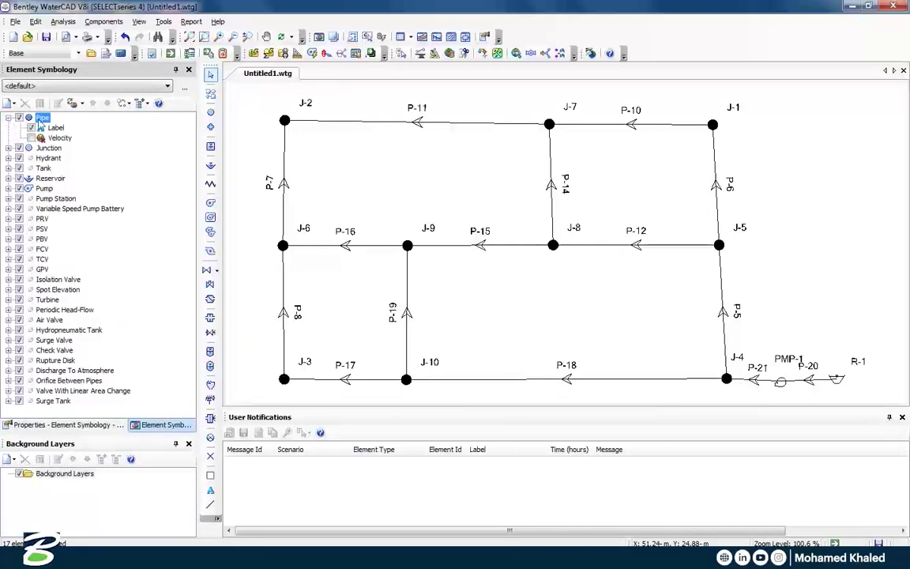
pyautogui.rightClick(41, 118)
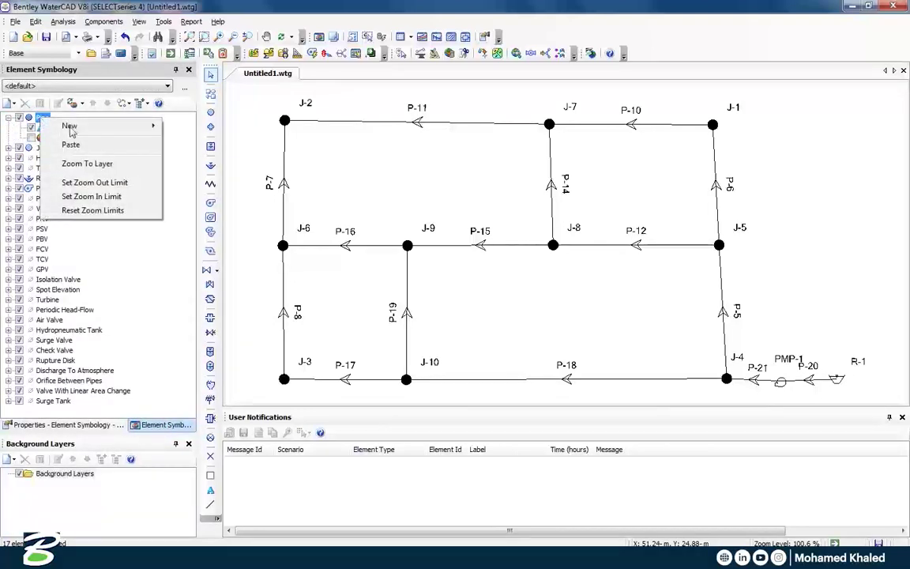
pyautogui.moveTo(74, 132)
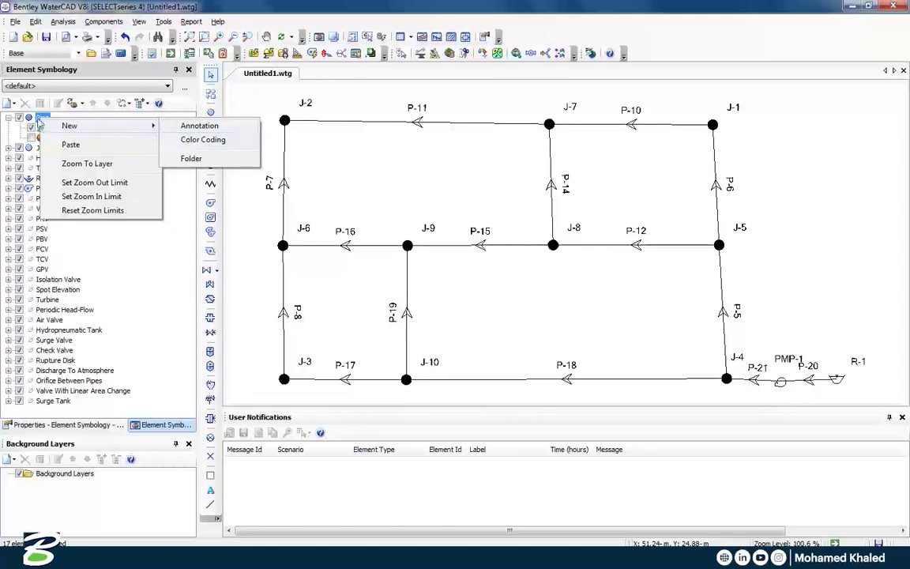
pyautogui.click(39, 123)
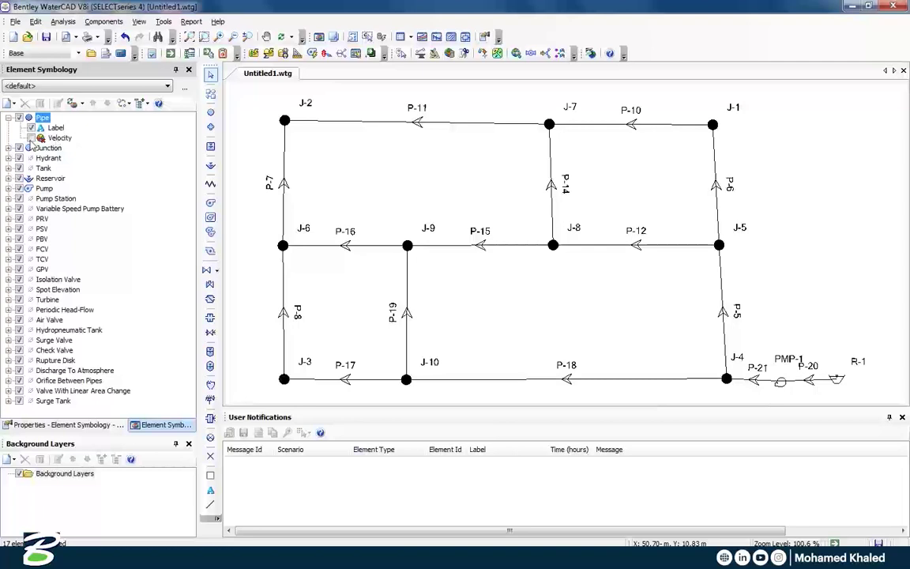
pyautogui.click(31, 138)
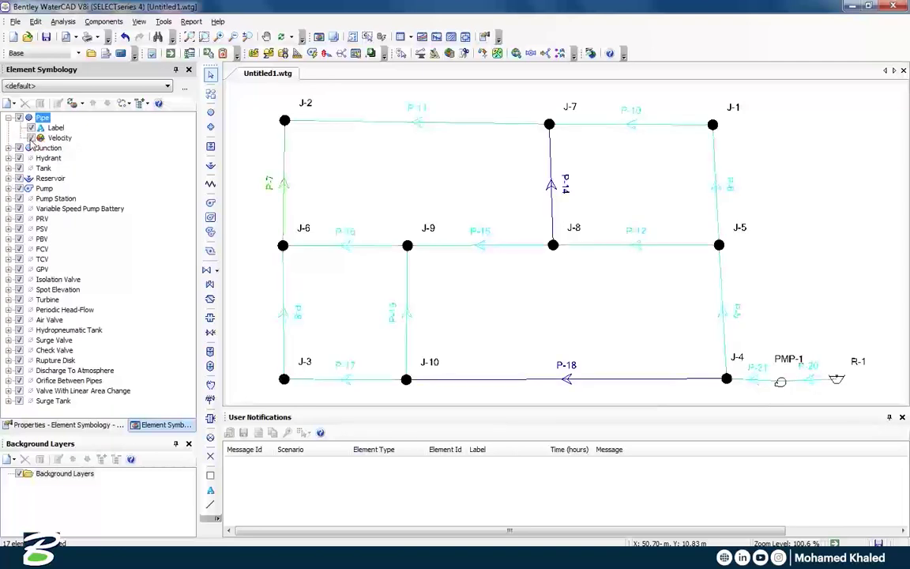
# Open the Time Browser, go to hour 0.00 and set the animation increment to 5 frames
pyautogui.click(63, 21)
pyautogui.click(111, 320)
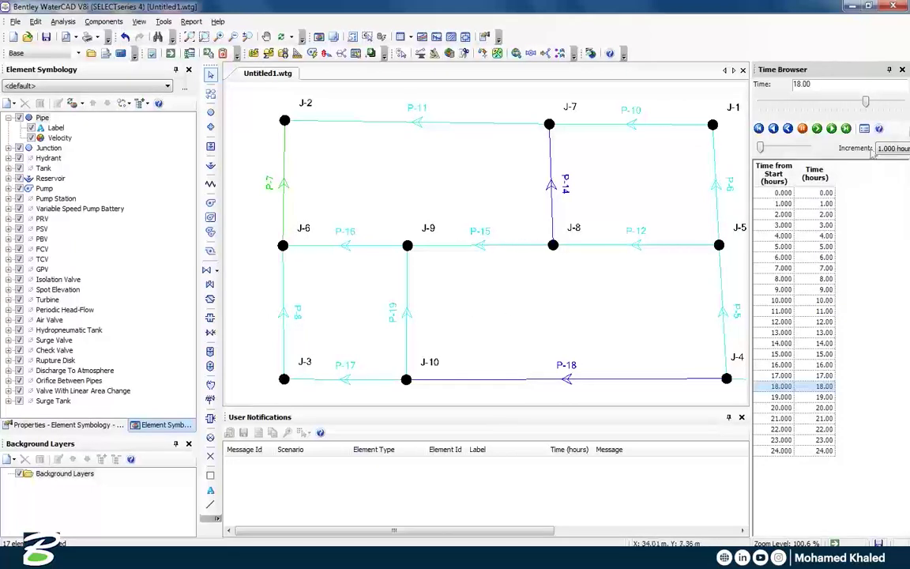
pyautogui.moveTo(869, 107); pyautogui.dragTo(759, 105)
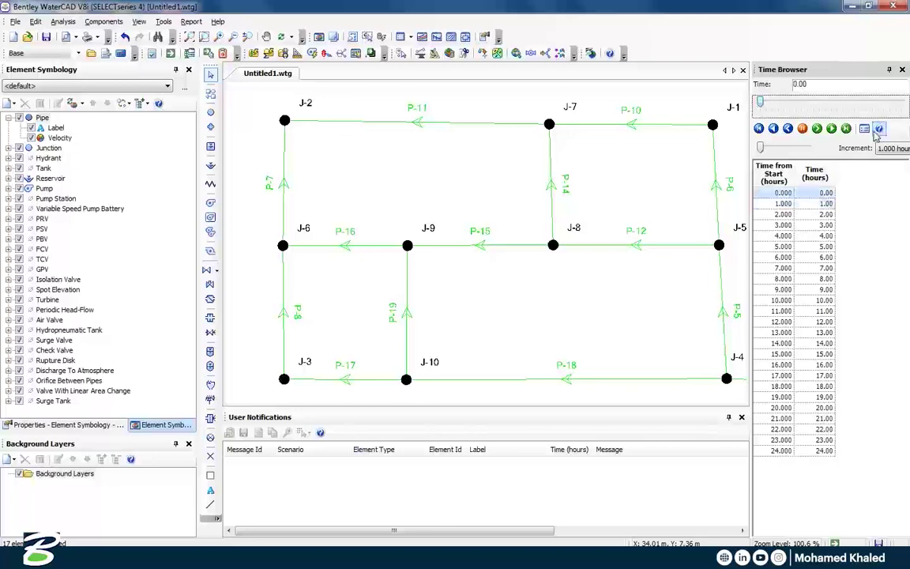
pyautogui.click(864, 129)
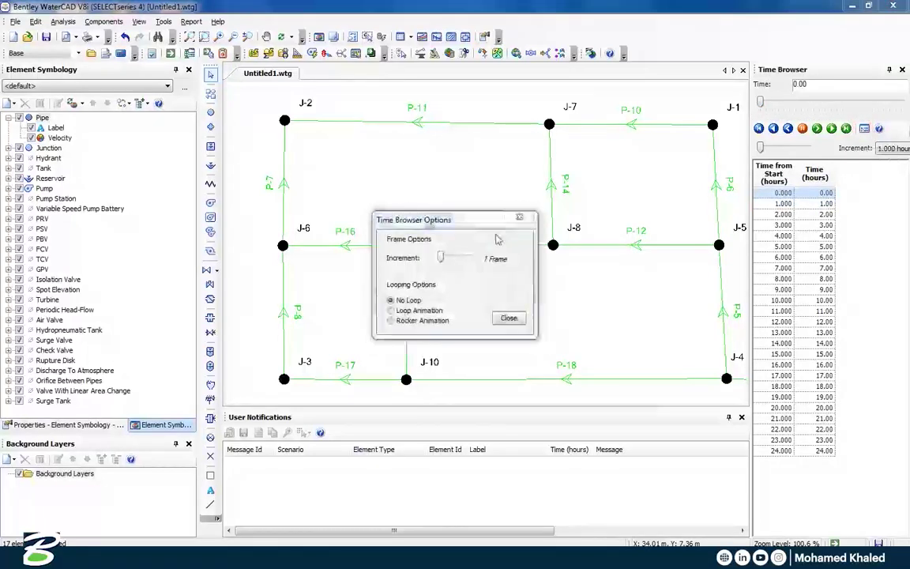
pyautogui.moveTo(443, 264); pyautogui.dragTo(455, 264)
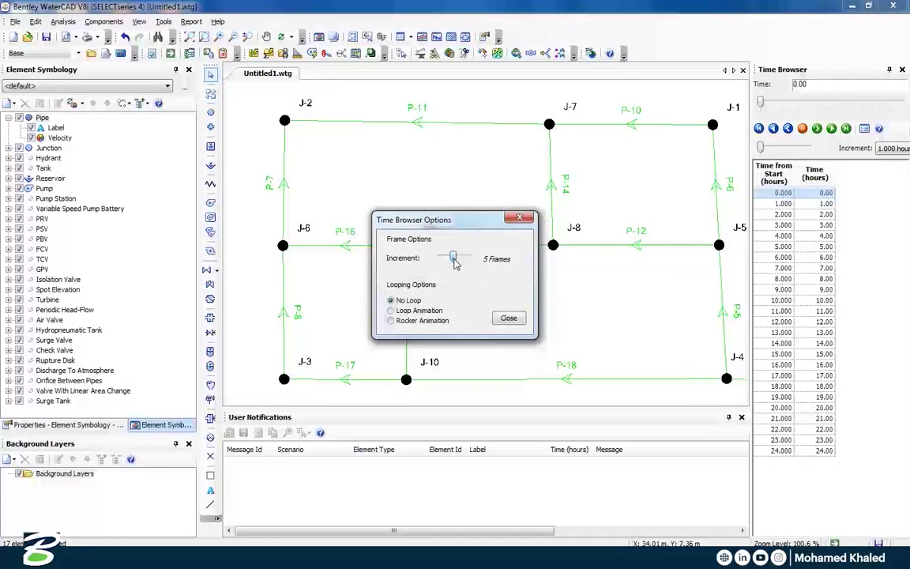
pyautogui.click(508, 318)
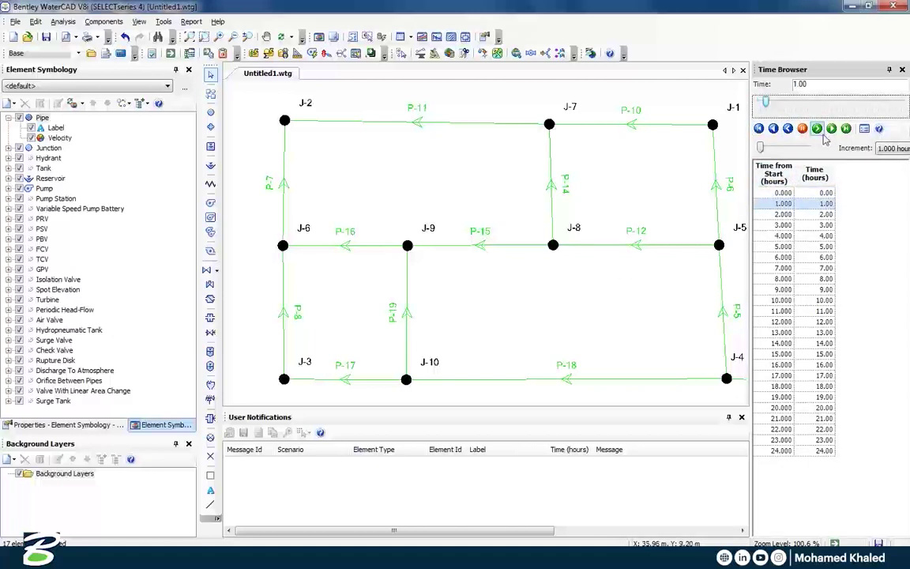
# Play the velocity color animation over the simulation period and display the results at hour 14.00
pyautogui.click(831, 129)
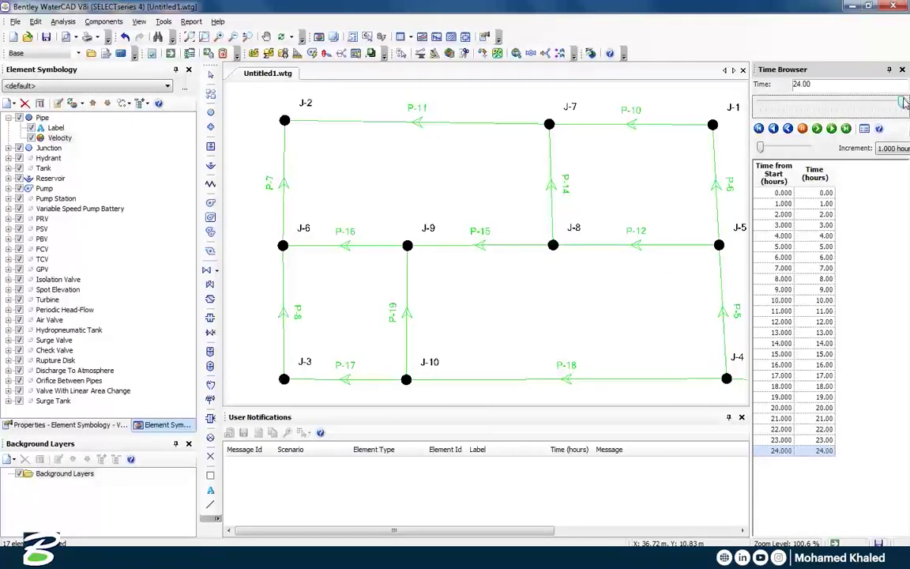
pyautogui.click(782, 345)
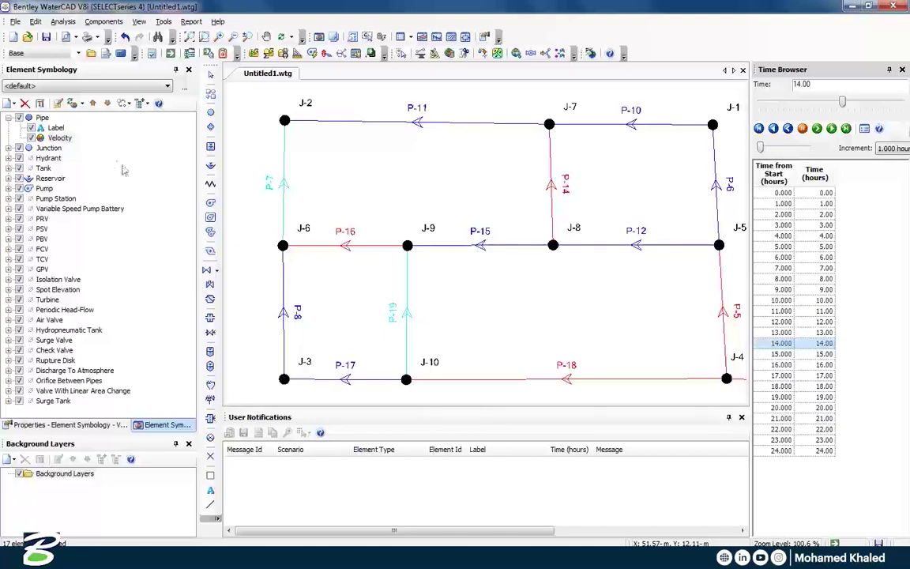
# Start a new color coding for Pipe based on the Velocity field
pyautogui.rightClick(43, 116)
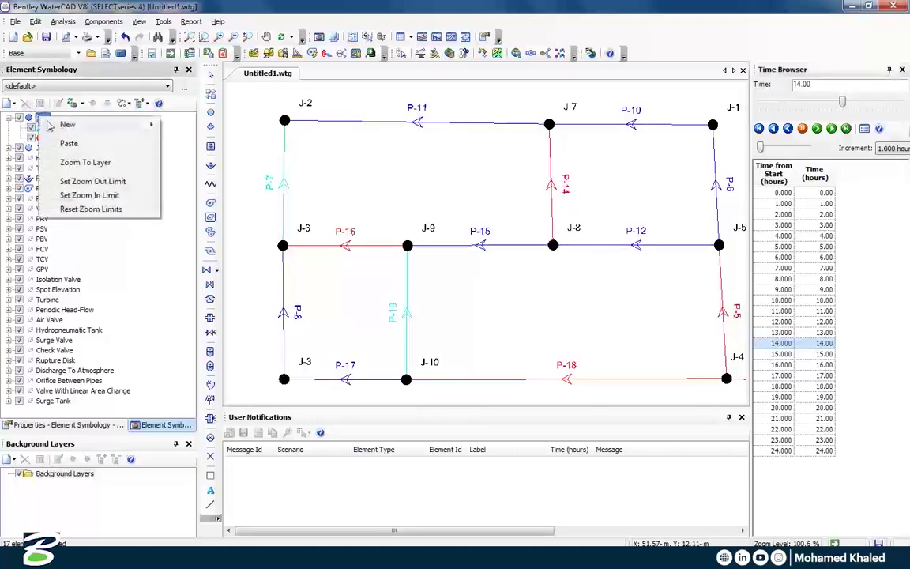
pyautogui.moveTo(50, 128)
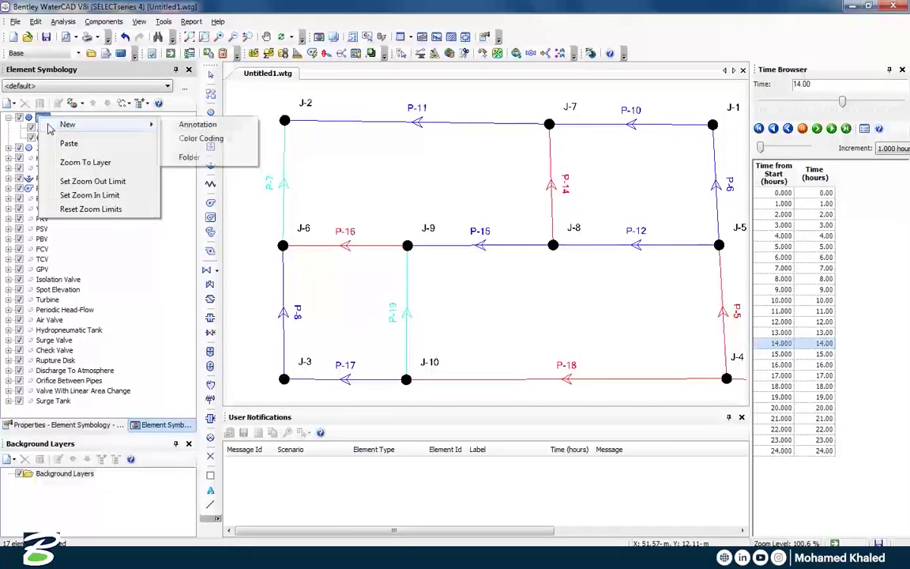
pyautogui.click(187, 141)
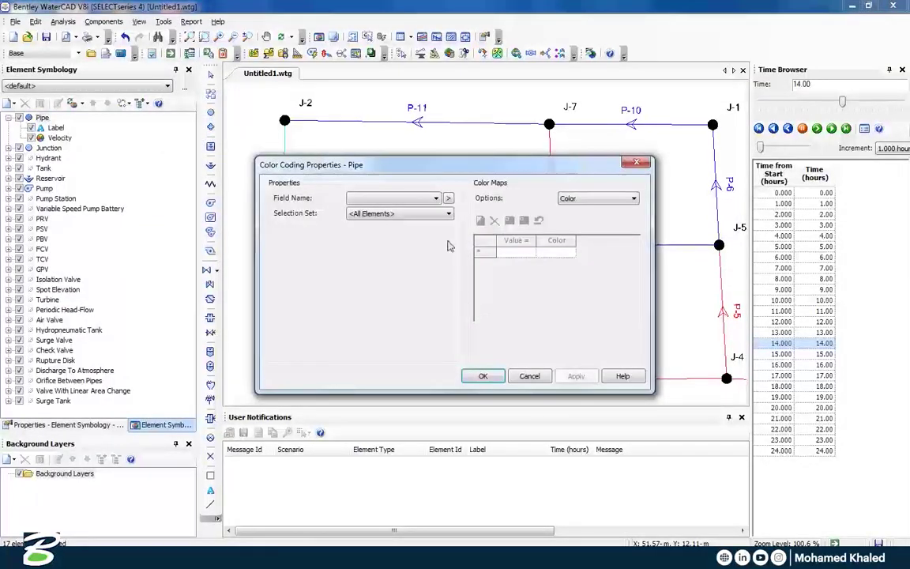
pyautogui.click(439, 198)
pyautogui.moveTo(495, 218); pyautogui.dragTo(495, 419)
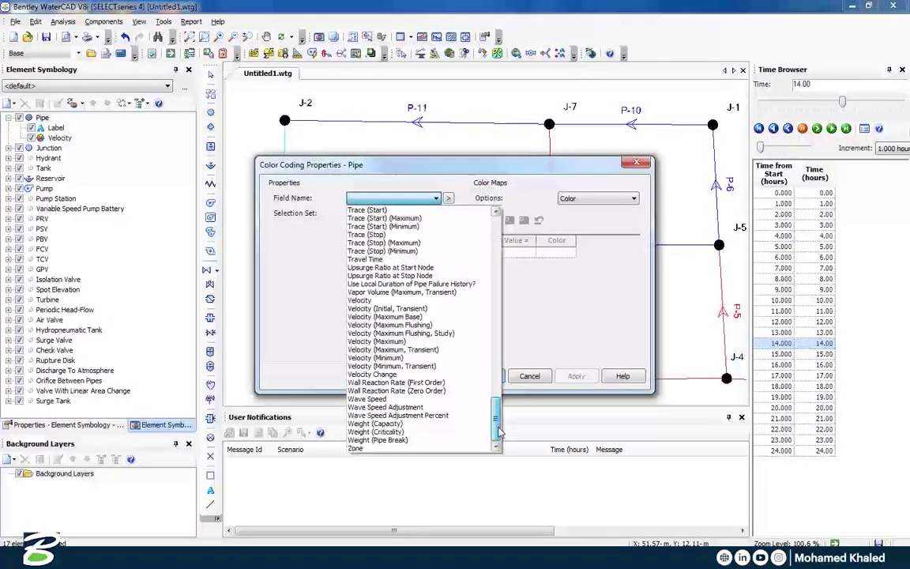
pyautogui.click(359, 295)
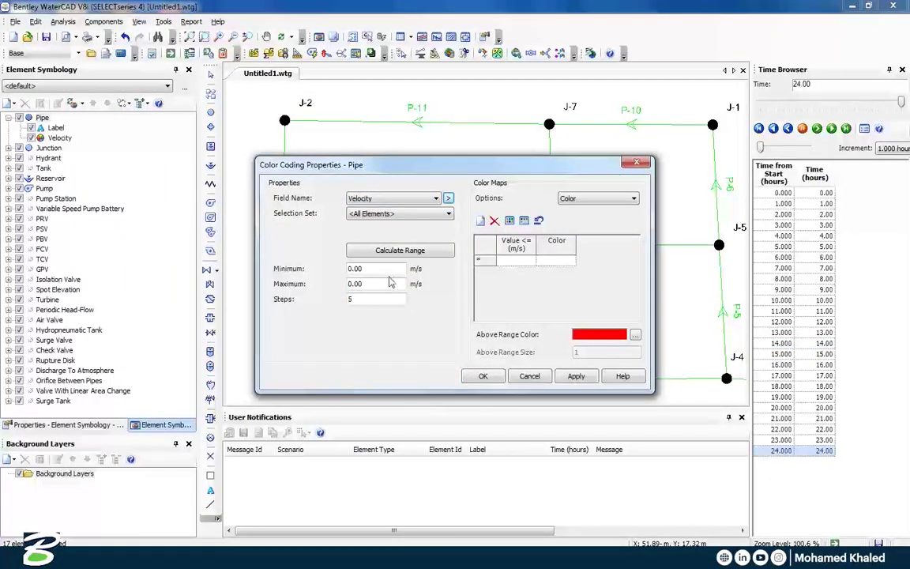
# Set the velocity range from 0 to 2 m/s with 4 steps, initialize the color map and confirm the color coding
pyautogui.doubleClick(359, 270)
pyautogui.write('2')
pyautogui.doubleClick(349, 287)
pyautogui.write('2')
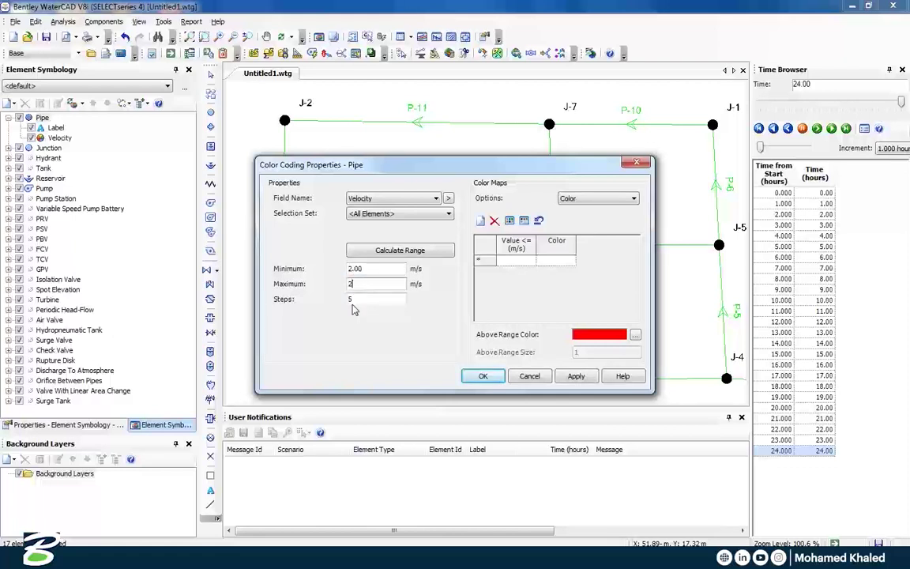
pyautogui.click(355, 299)
pyautogui.doubleClick(360, 269)
pyautogui.write('0')
pyautogui.doubleClick(362, 299)
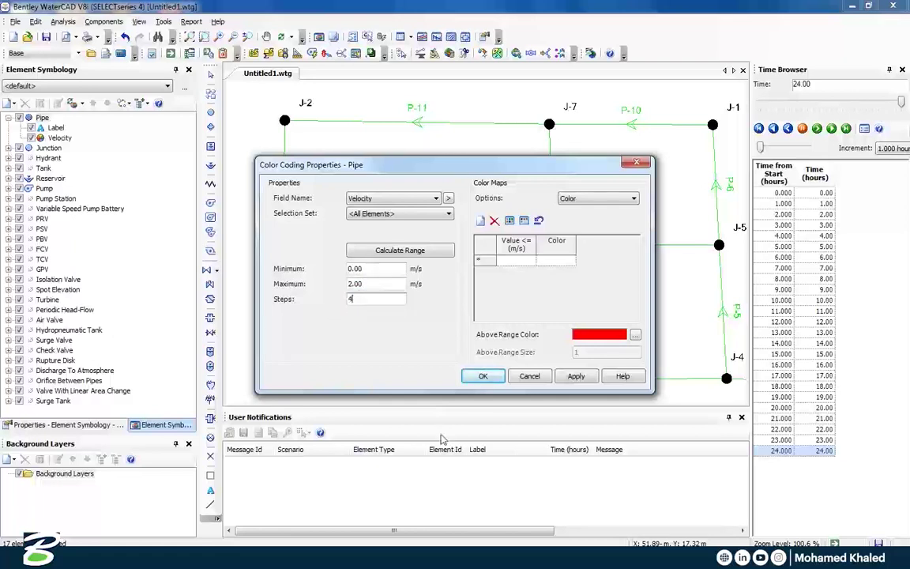
pyautogui.click(514, 222)
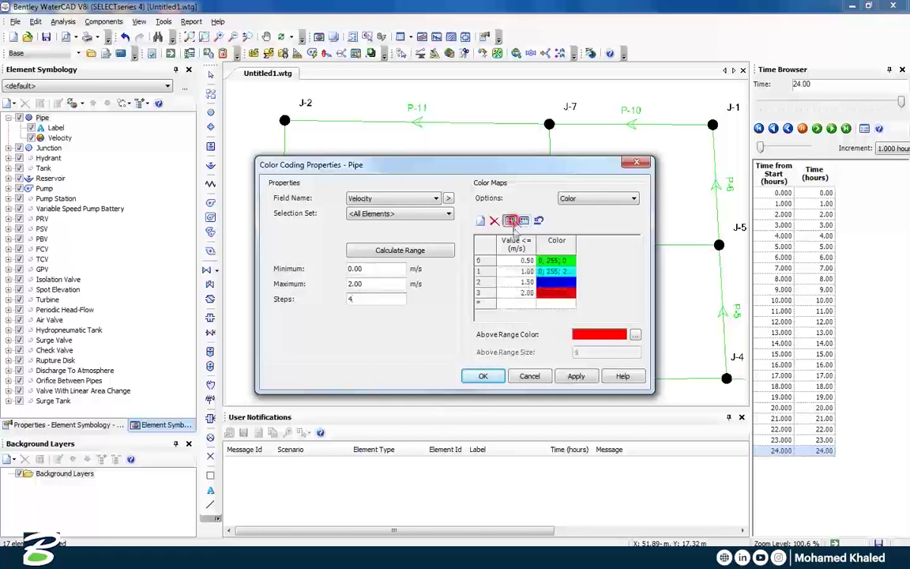
pyautogui.click(479, 376)
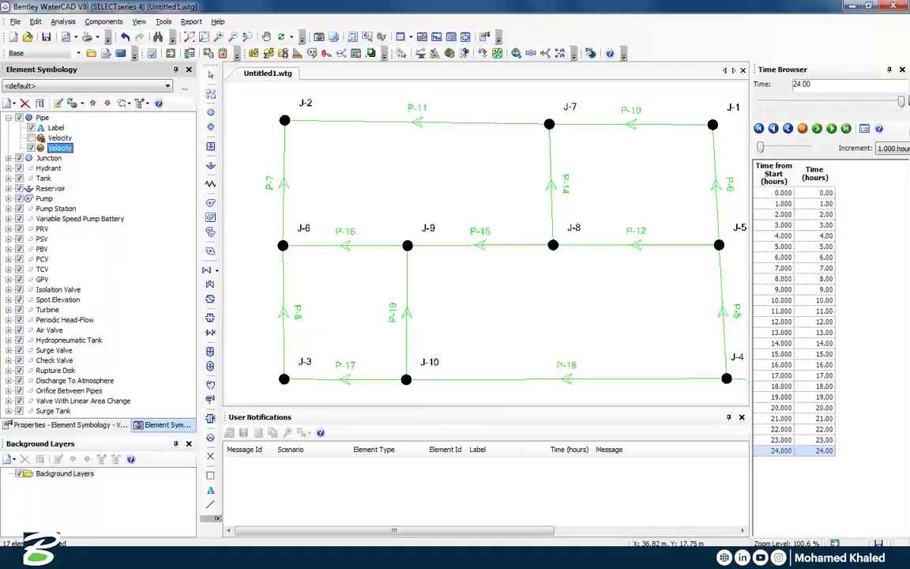
# Return to hour 0.00 and replay the animation with the new velocity color coding
pyautogui.moveTo(902, 104); pyautogui.dragTo(760, 104)
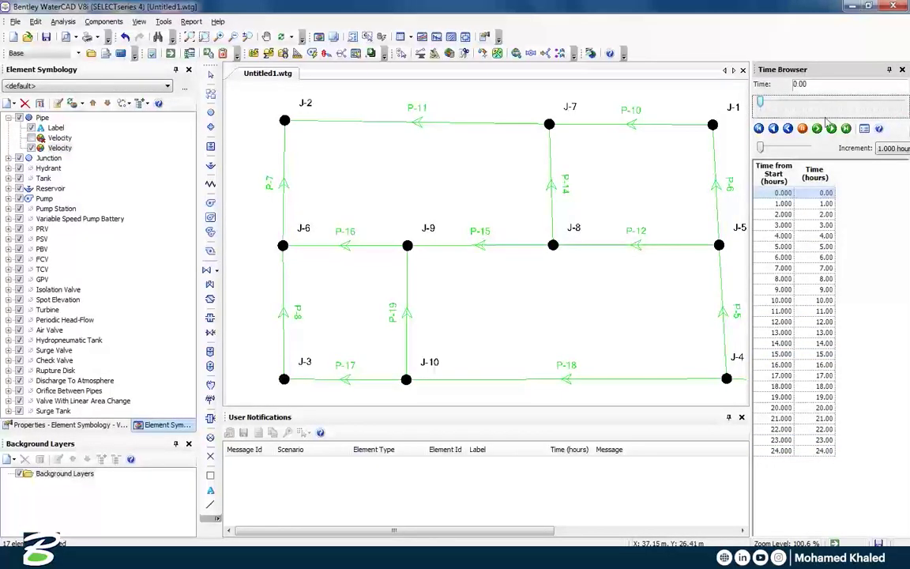
pyautogui.click(830, 129)
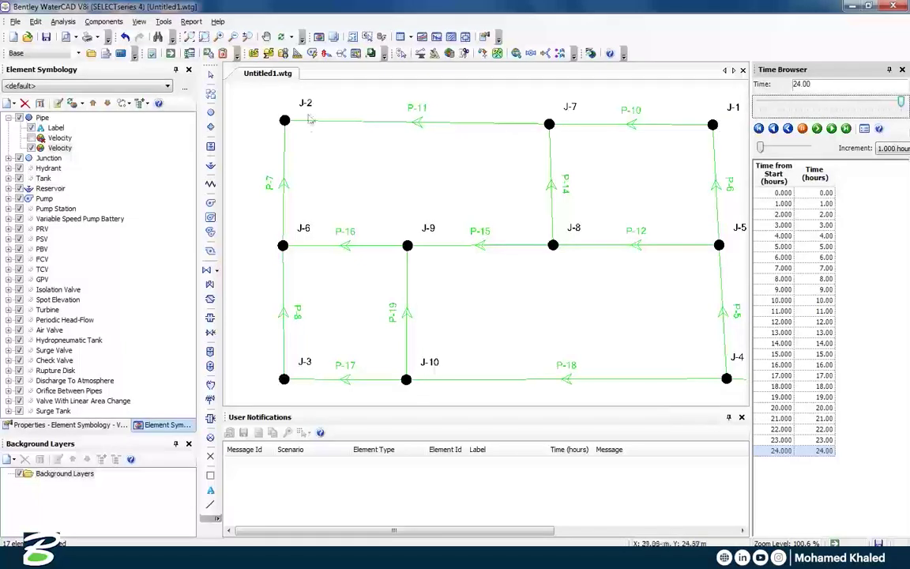
pyautogui.rightClick(45, 118)
pyautogui.moveTo(103, 128)
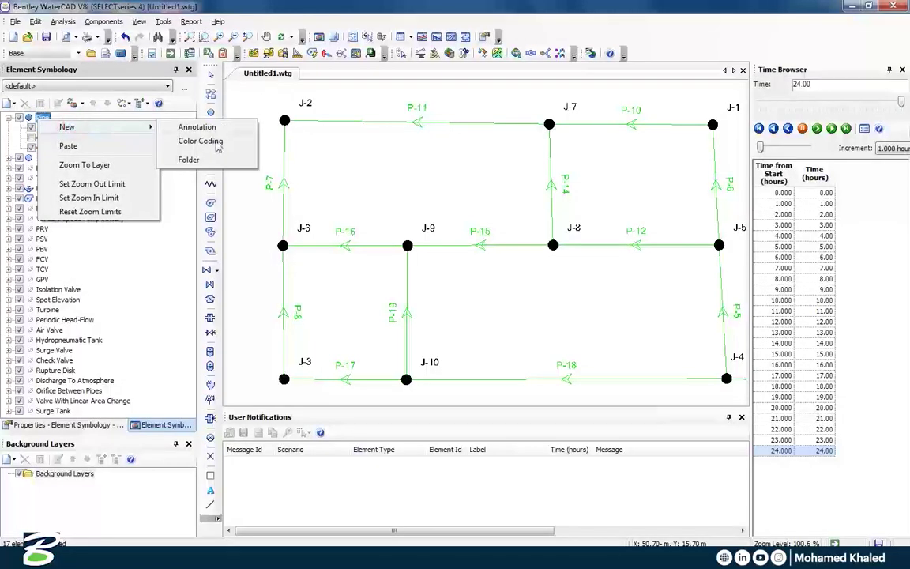
pyautogui.click(217, 143)
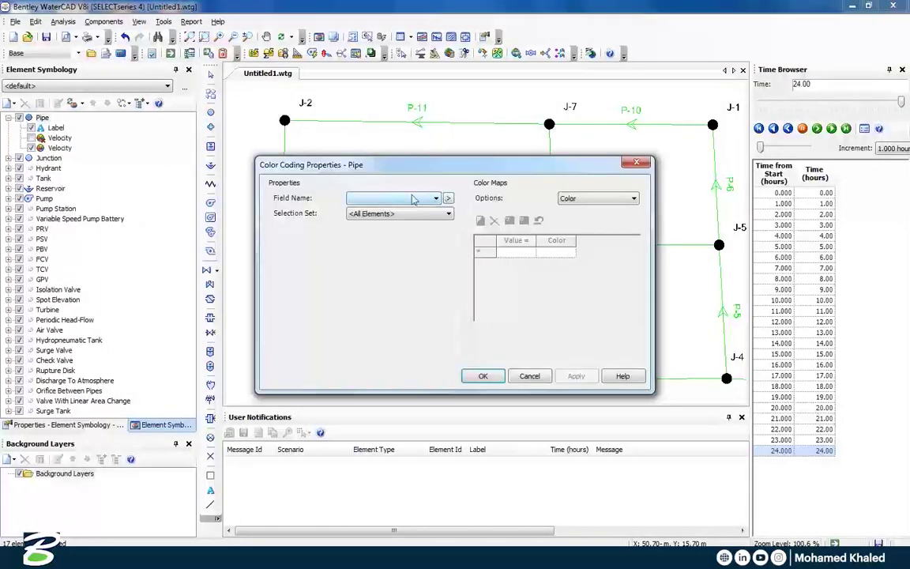
pyautogui.click(413, 199)
pyautogui.scroll(-3, 502, 265)
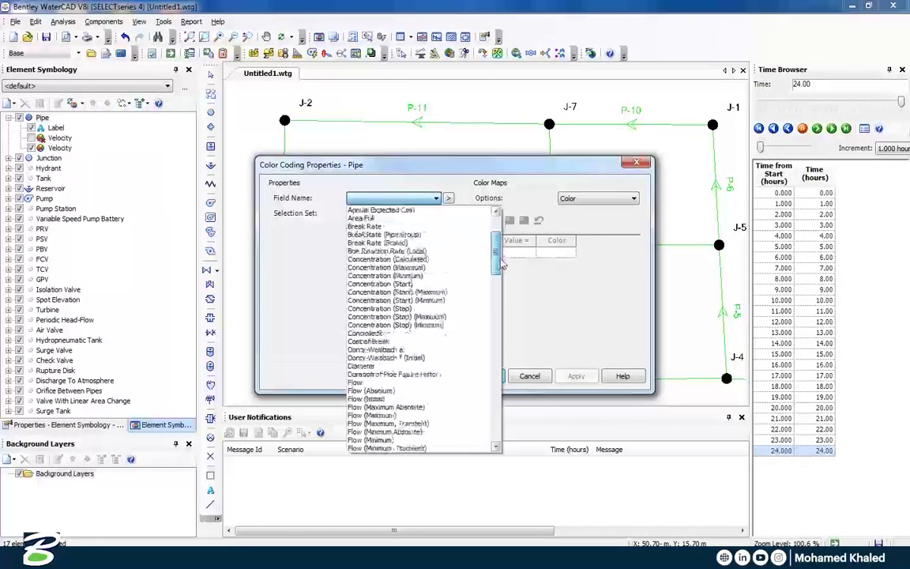
pyautogui.scroll(-1, 491, 262)
pyautogui.scroll(-5, 492, 268)
pyautogui.press('Escape')
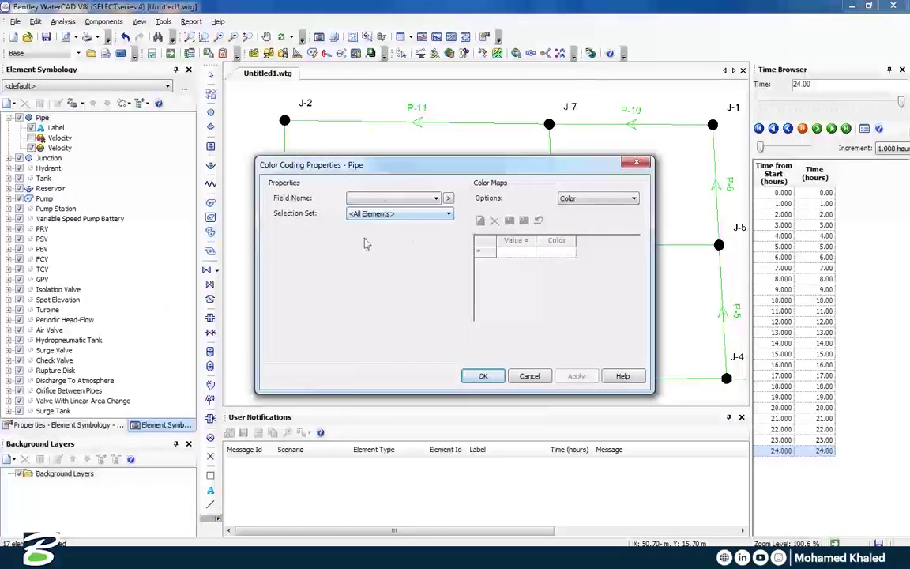
pyautogui.click(529, 375)
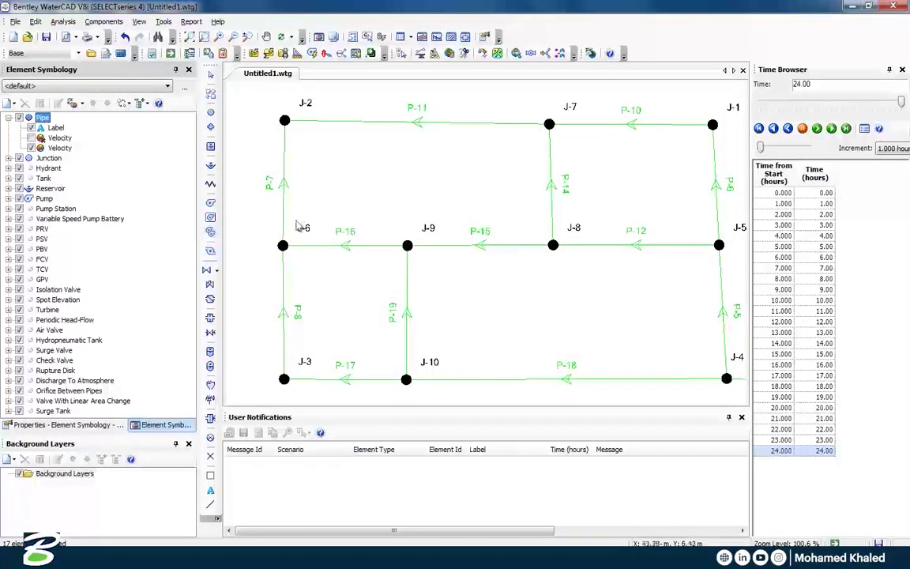
# Turn off the pipe velocity color coding and start a new pipe annotation that uses the Velocity field
pyautogui.click(30, 137)
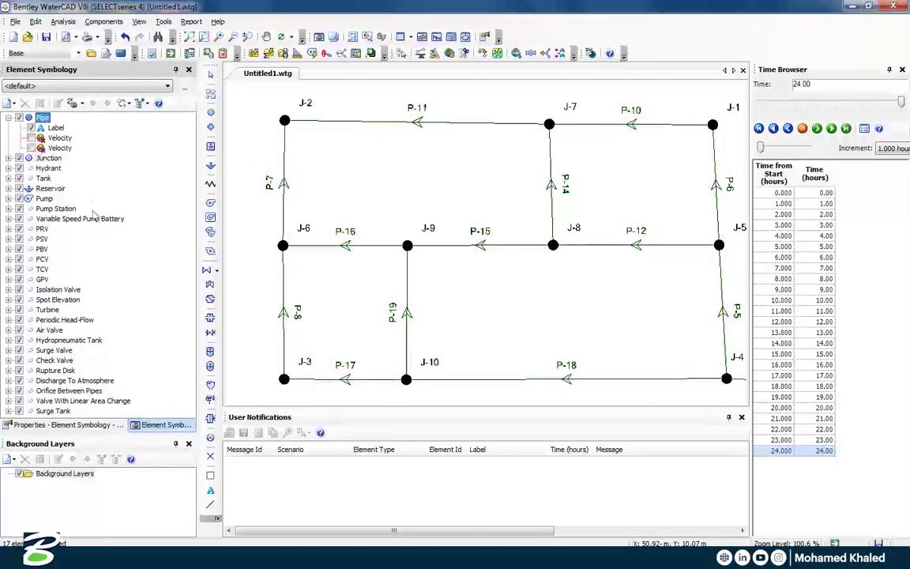
pyautogui.rightClick(45, 119)
pyautogui.moveTo(69, 126)
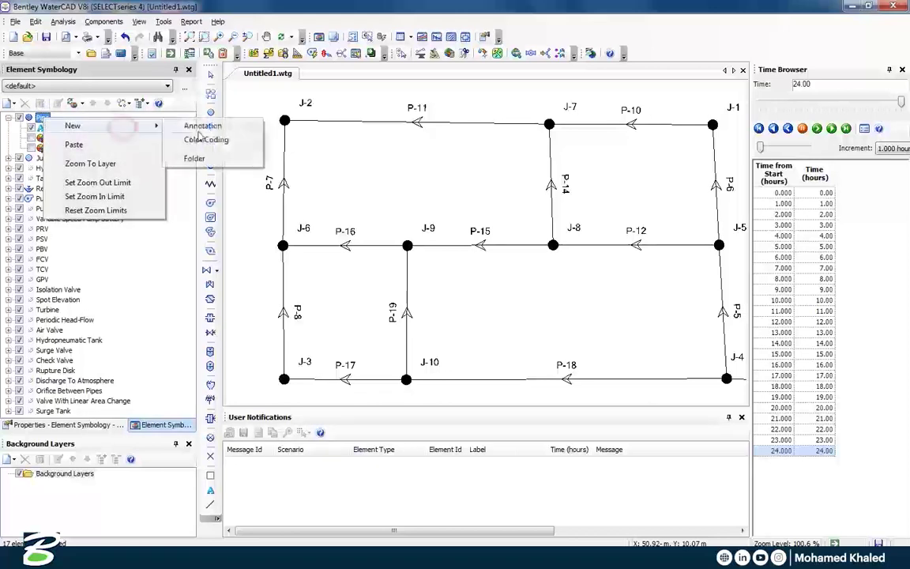
pyautogui.click(198, 126)
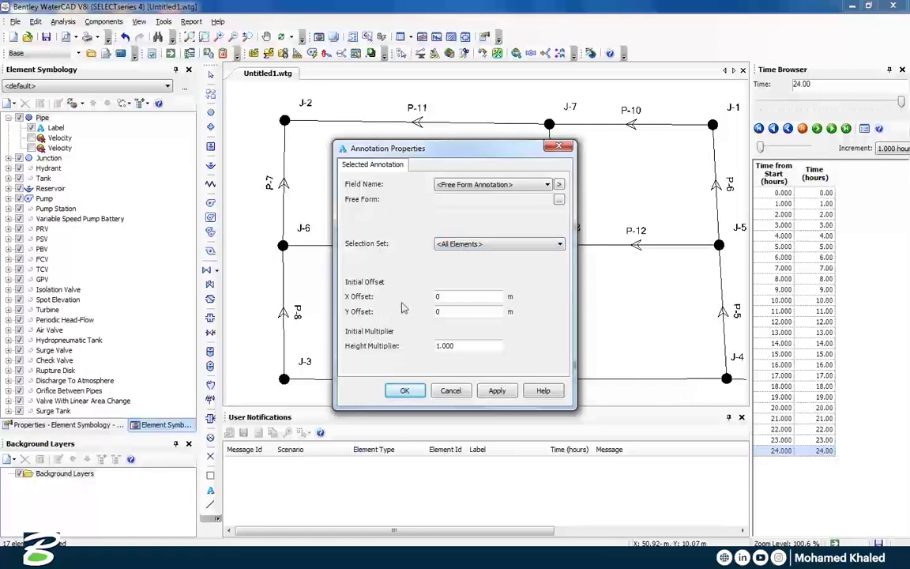
pyautogui.click(494, 184)
pyautogui.moveTo(584, 211); pyautogui.dragTo(597, 397)
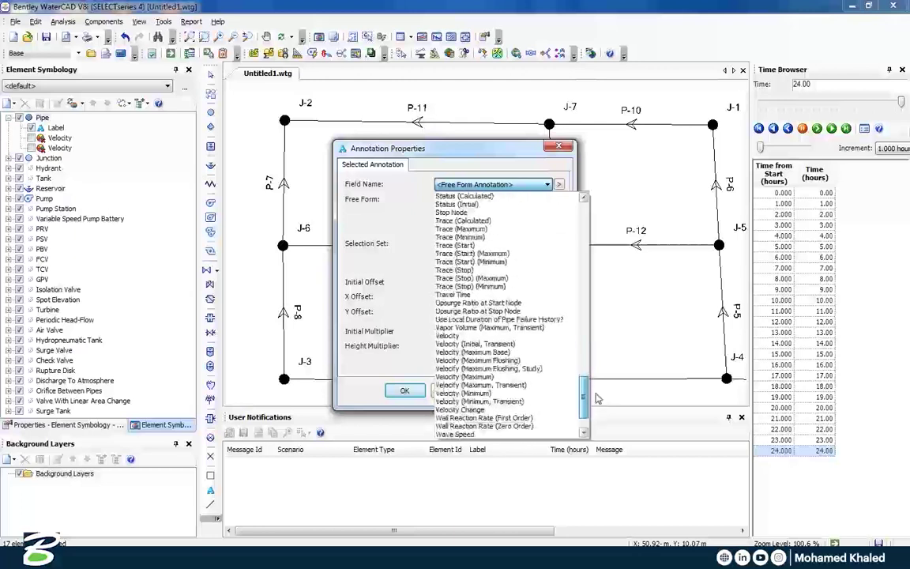
pyautogui.click(490, 345)
pyautogui.click(540, 187)
pyautogui.scroll(-20, 440, 311)
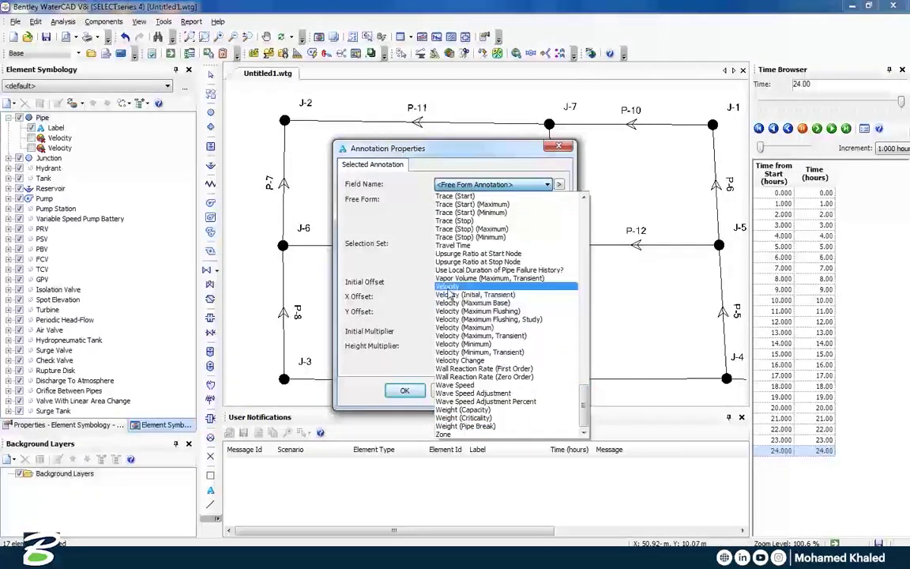
pyautogui.click(442, 286)
# Give the velocity annotation the prefix "flow velocity_" and confirm it for all pipe elements
pyautogui.click(444, 198)
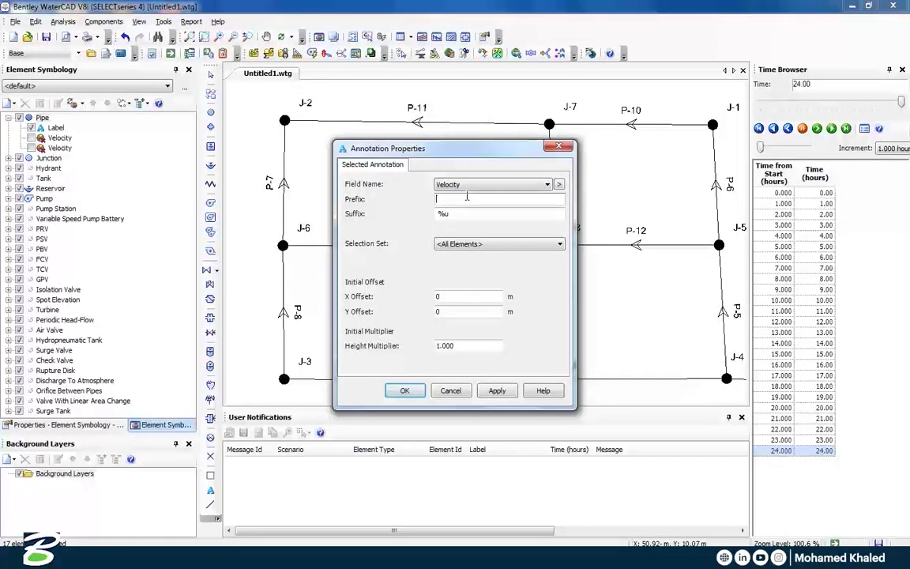
pyautogui.write('flow velocity _')
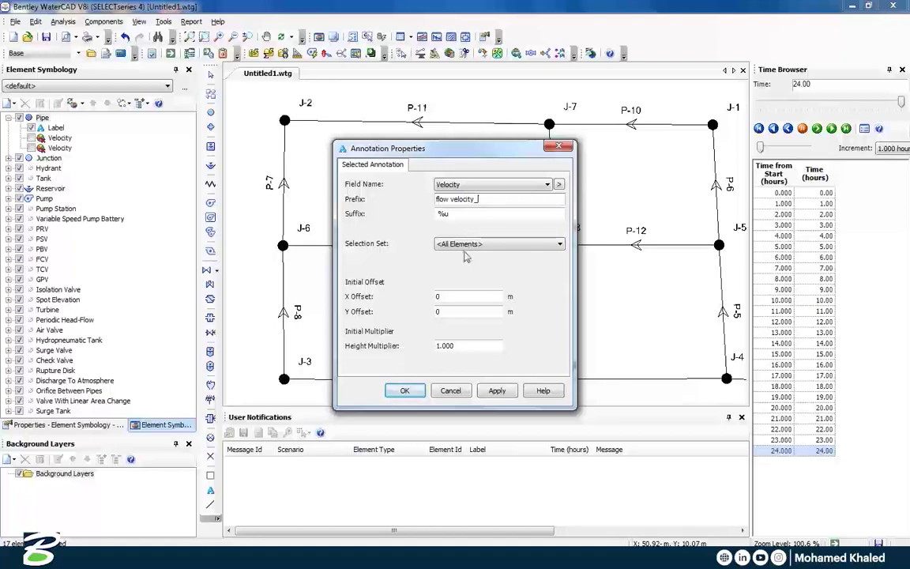
pyautogui.click(405, 392)
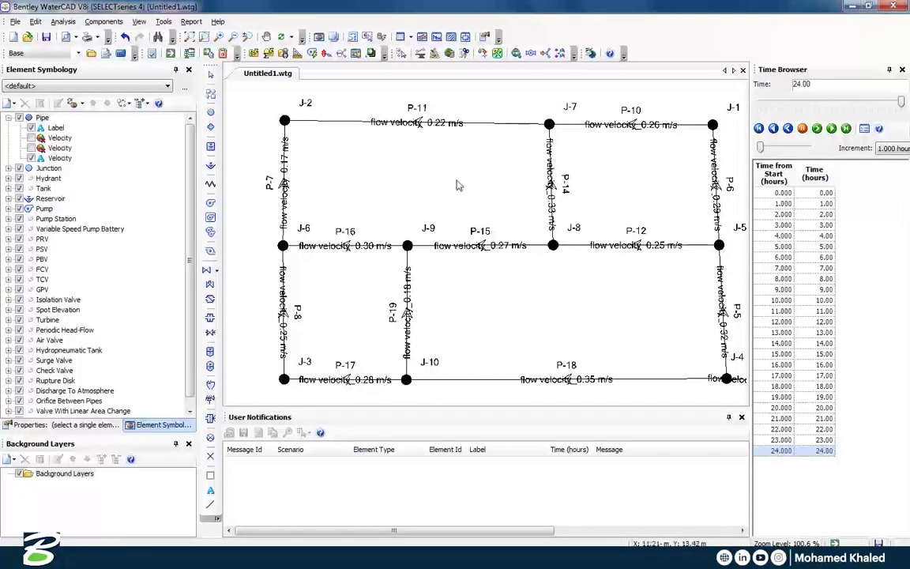
# Open the pipe's Velocity annotation for editing
pyautogui.doubleClick(60, 158)
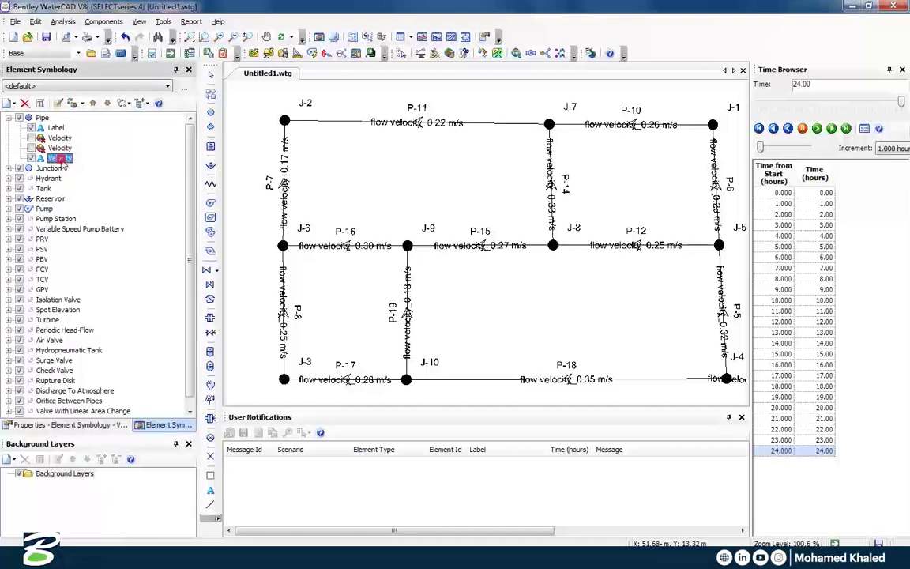